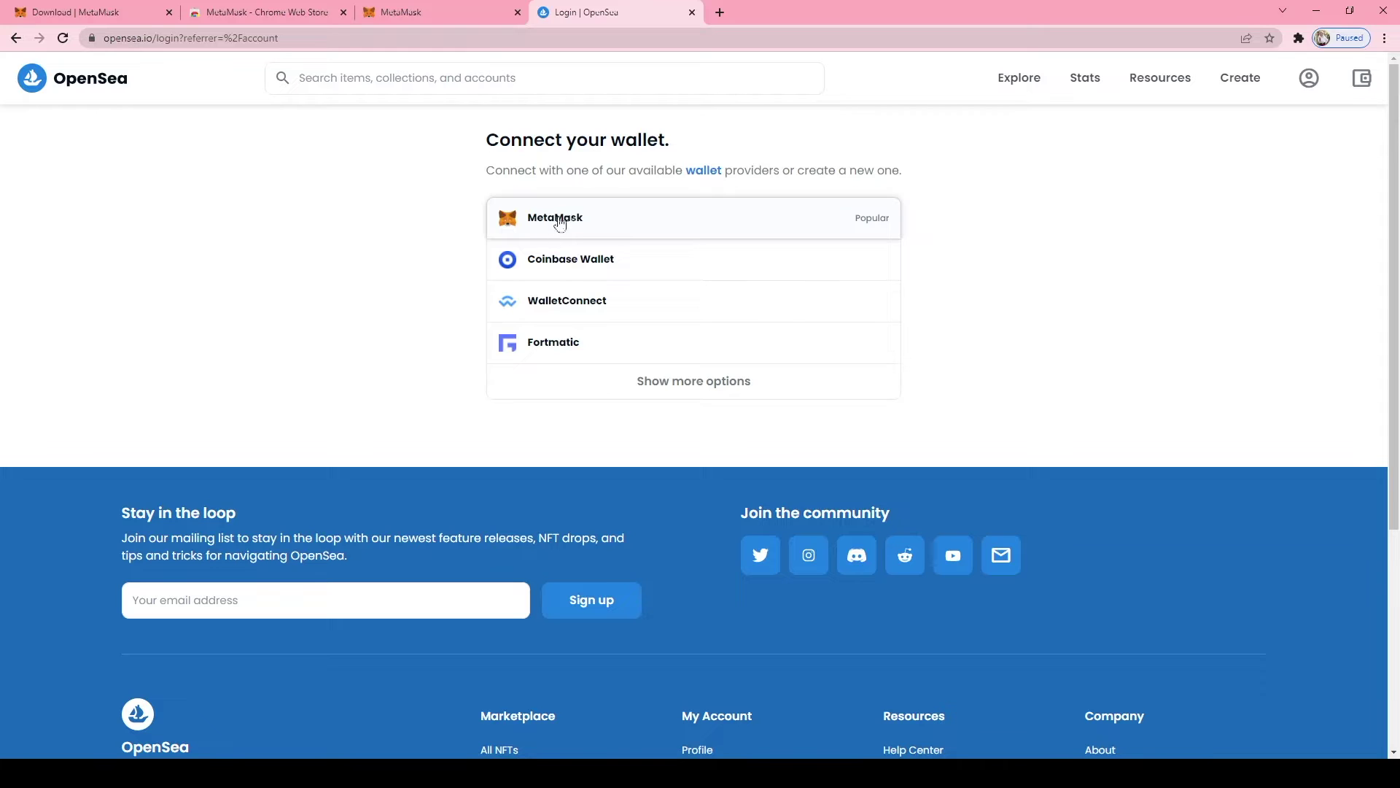
Choose MetaMask on the Connect your wallet page to begin signing in
left_click(562, 222)
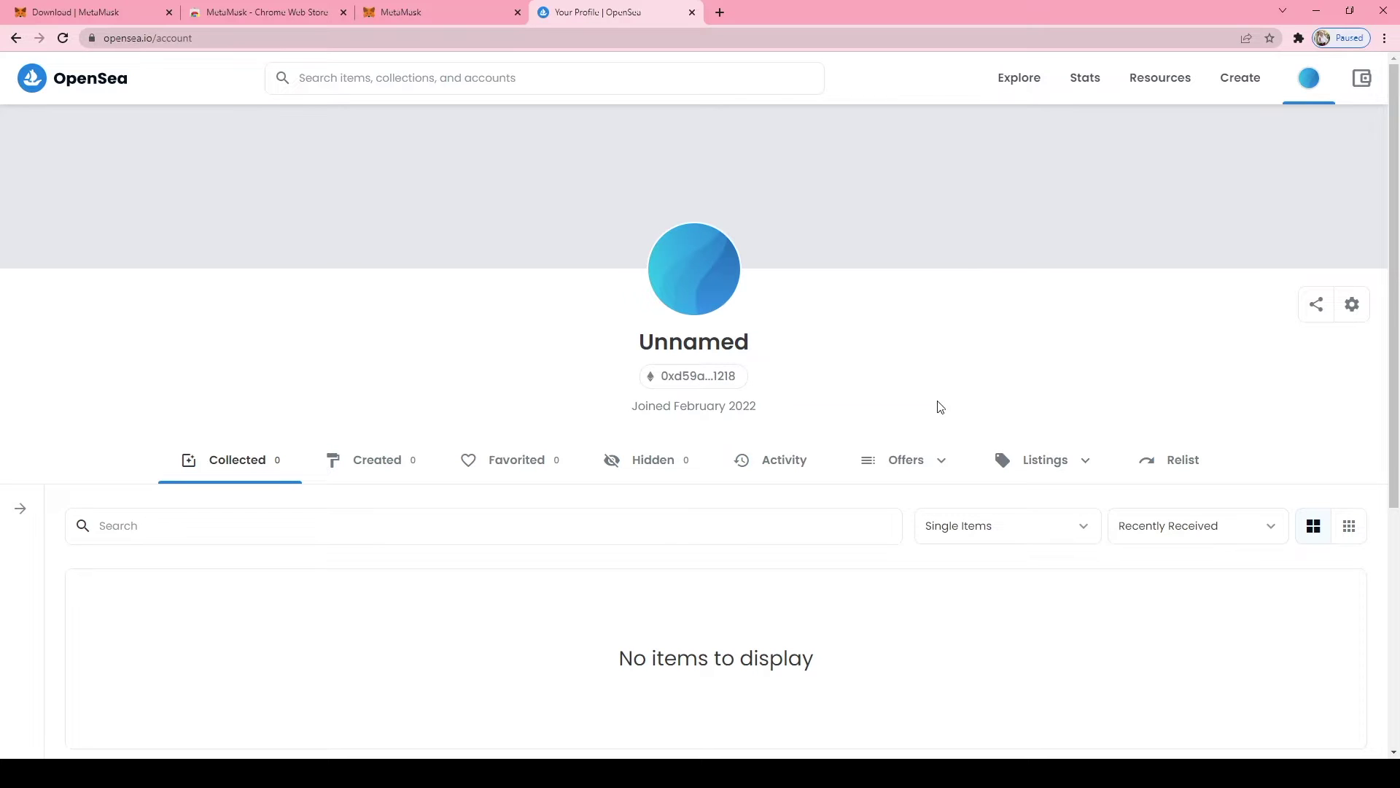
Approve the MetaMask connection and go to the new Unnamed account's profile page
scroll(812, 365, "down", 3)
scroll(813, 364, "down", 2)
scroll(813, 365, "up", 5)
mouse_move(1327, 102)
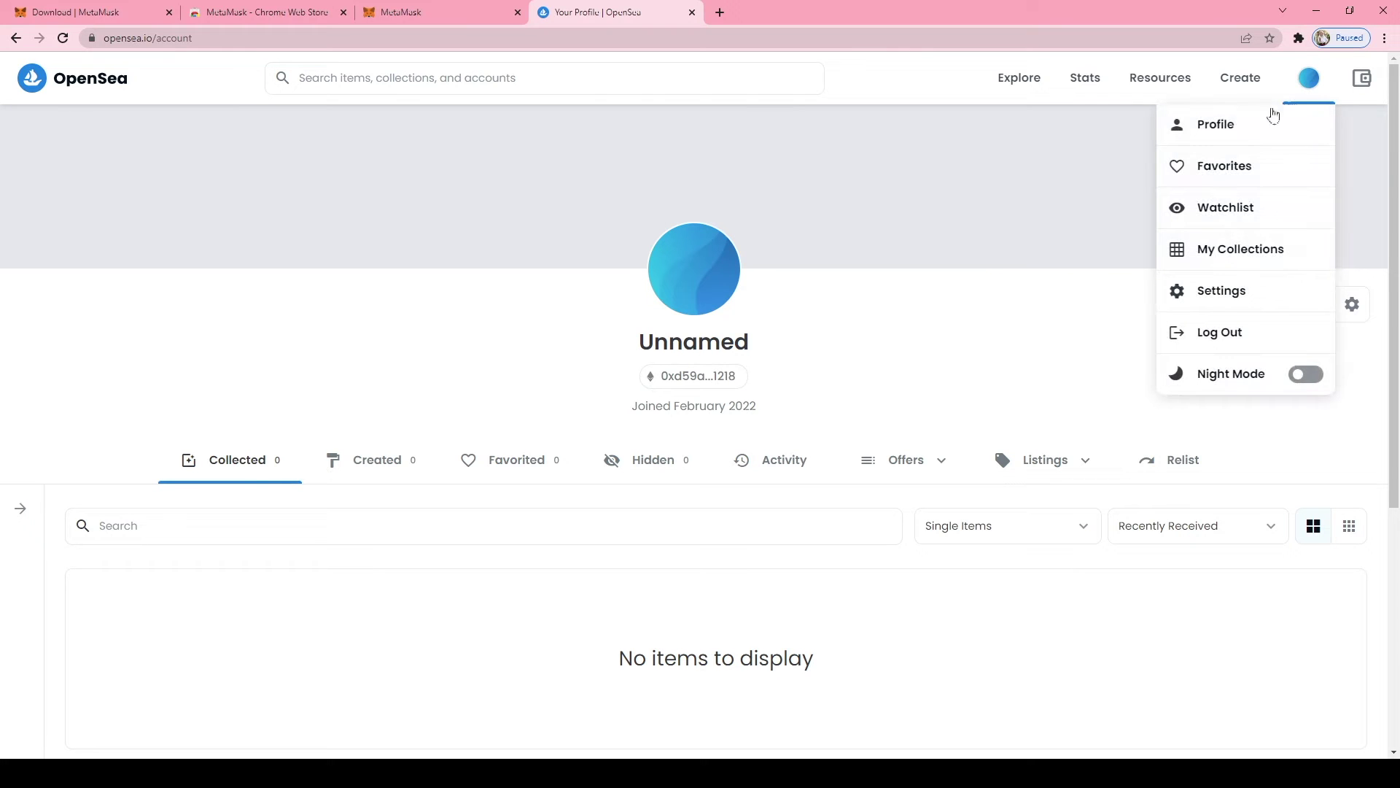
left_click(1211, 138)
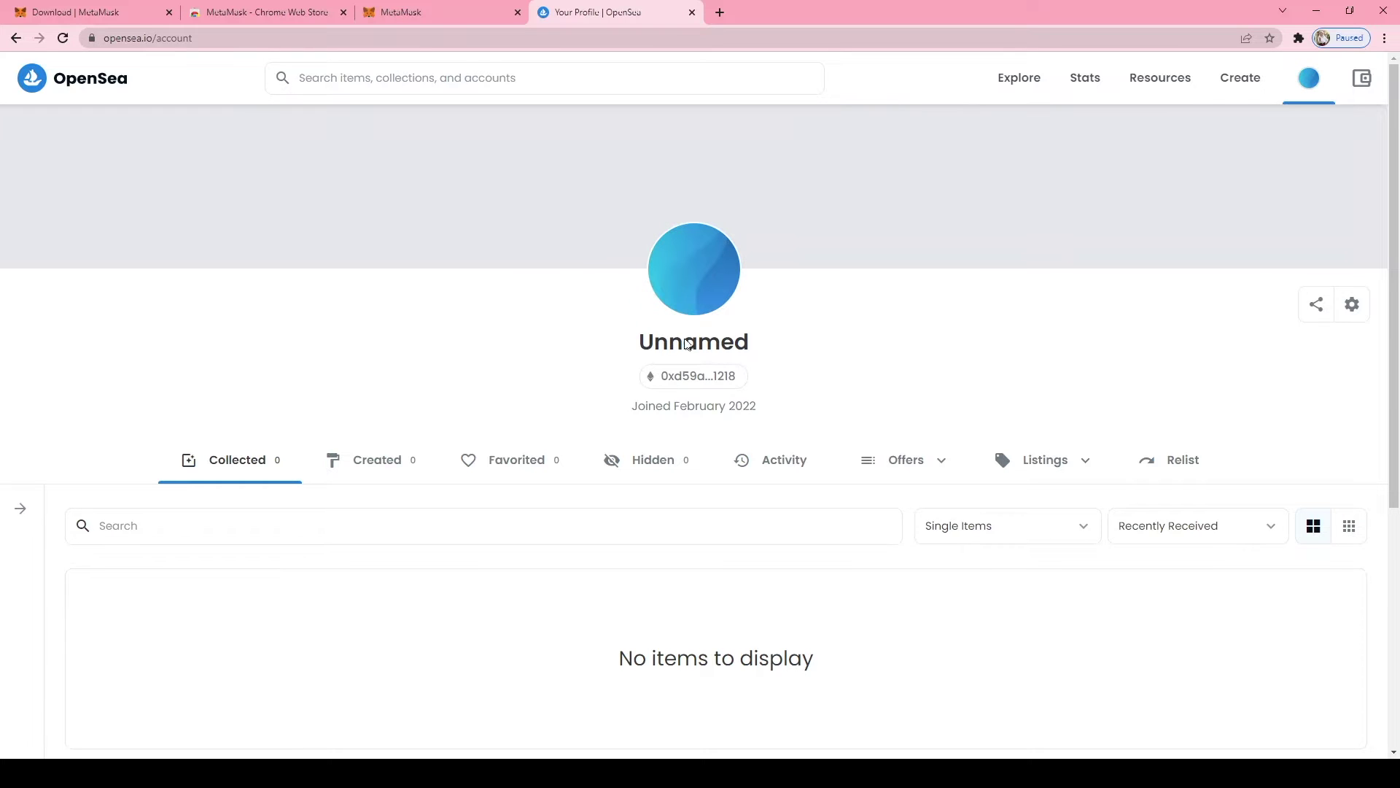
mouse_move(1305, 86)
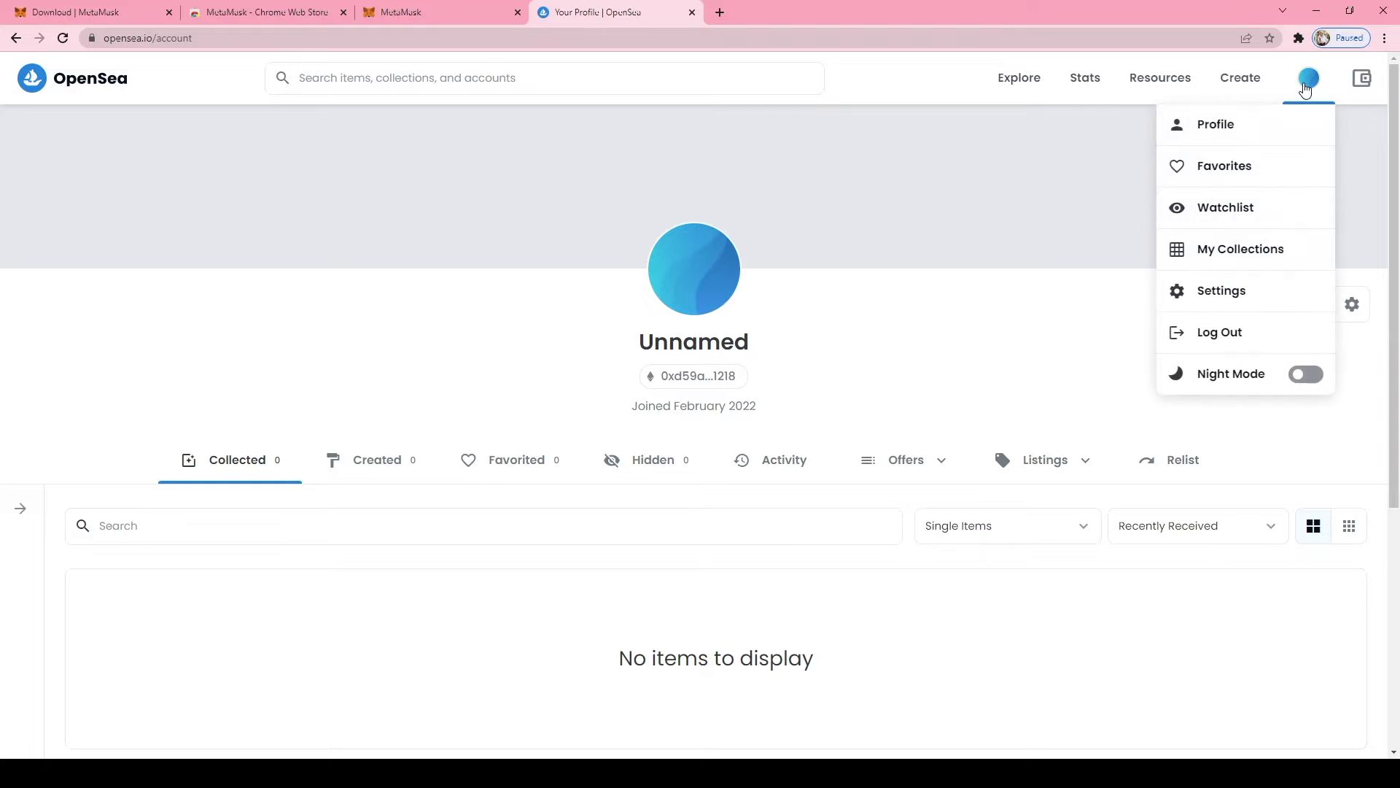
left_click(1293, 129)
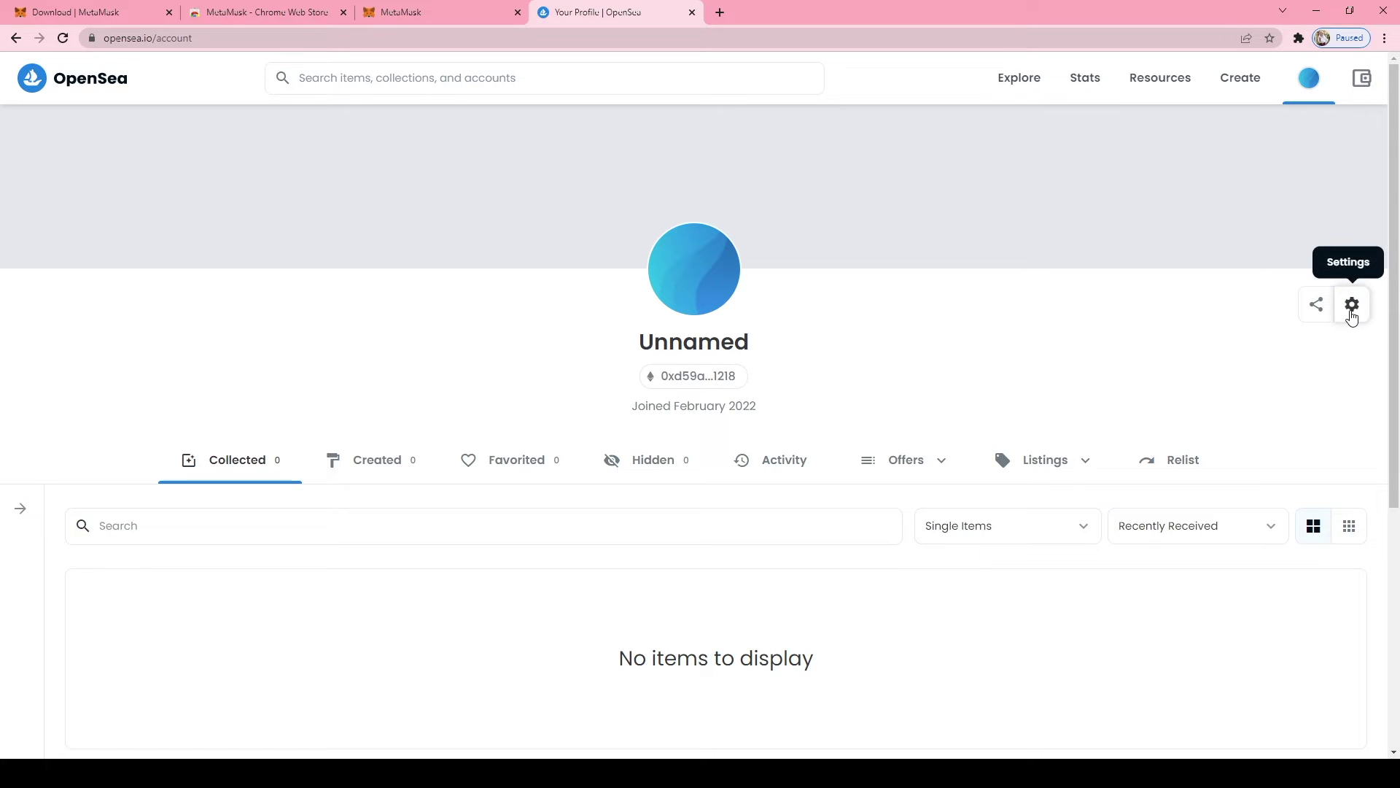
Open the profile settings and paste in the chosen username
left_click(1352, 306)
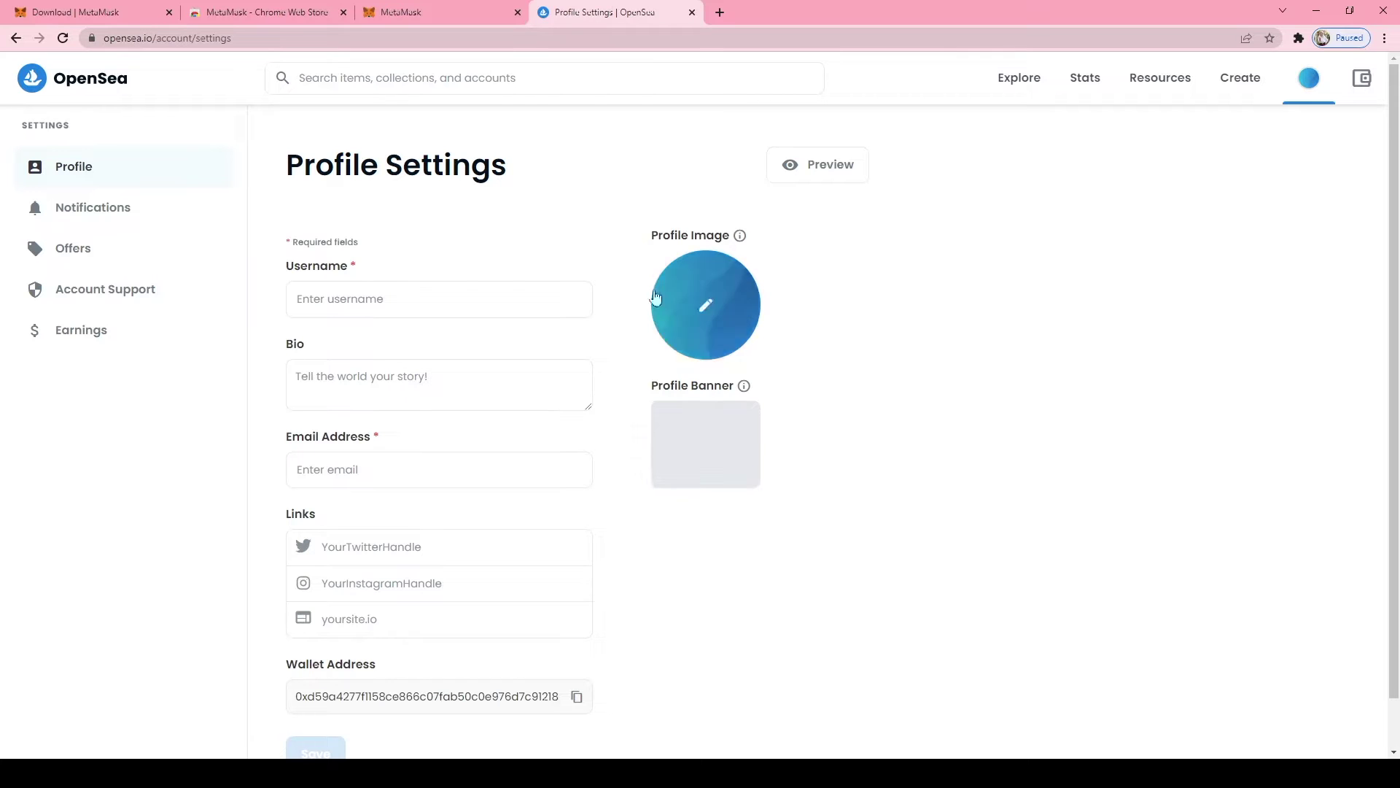
left_click(354, 309)
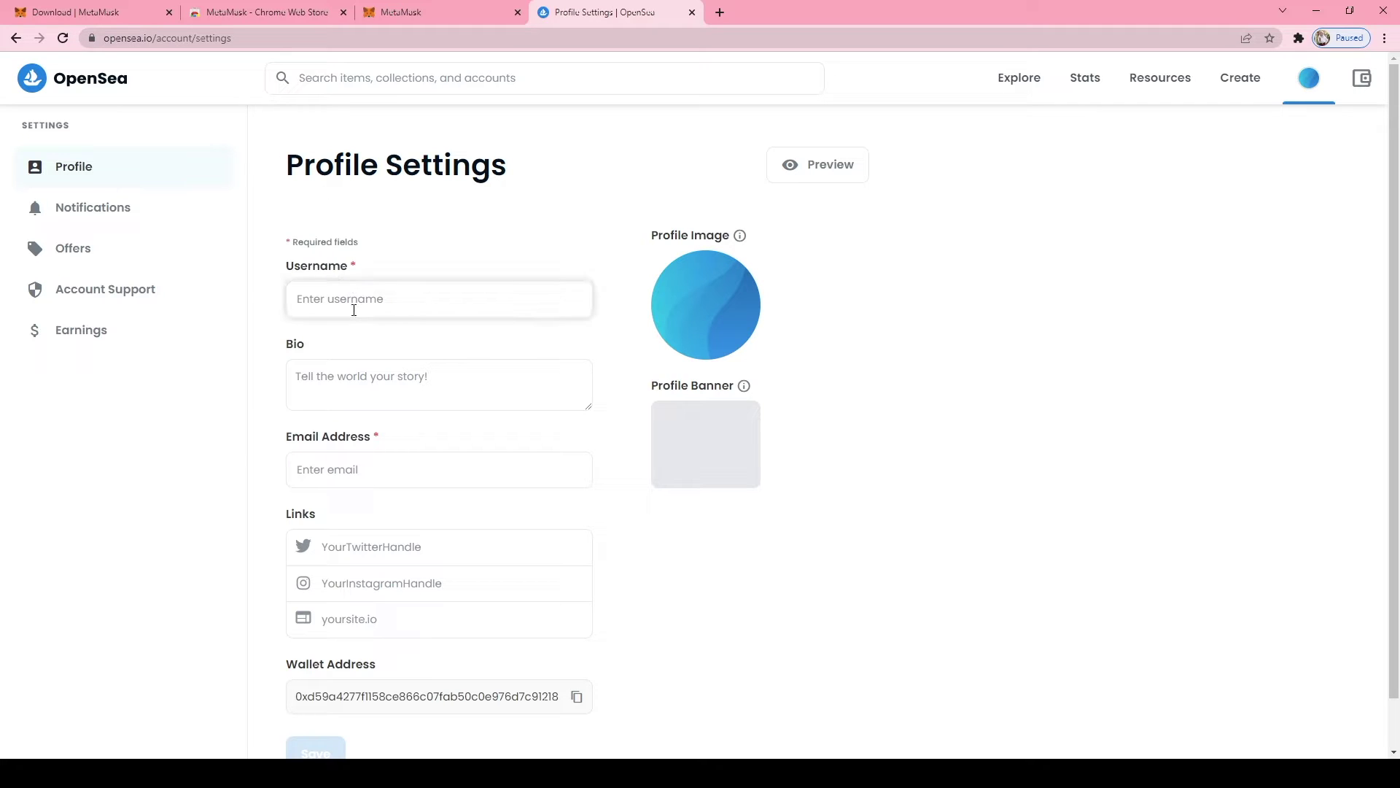
type("AyumiTheartist")
Write a bio introducing a 9-year-old girl who loves to draw and create through art
left_click(328, 389)
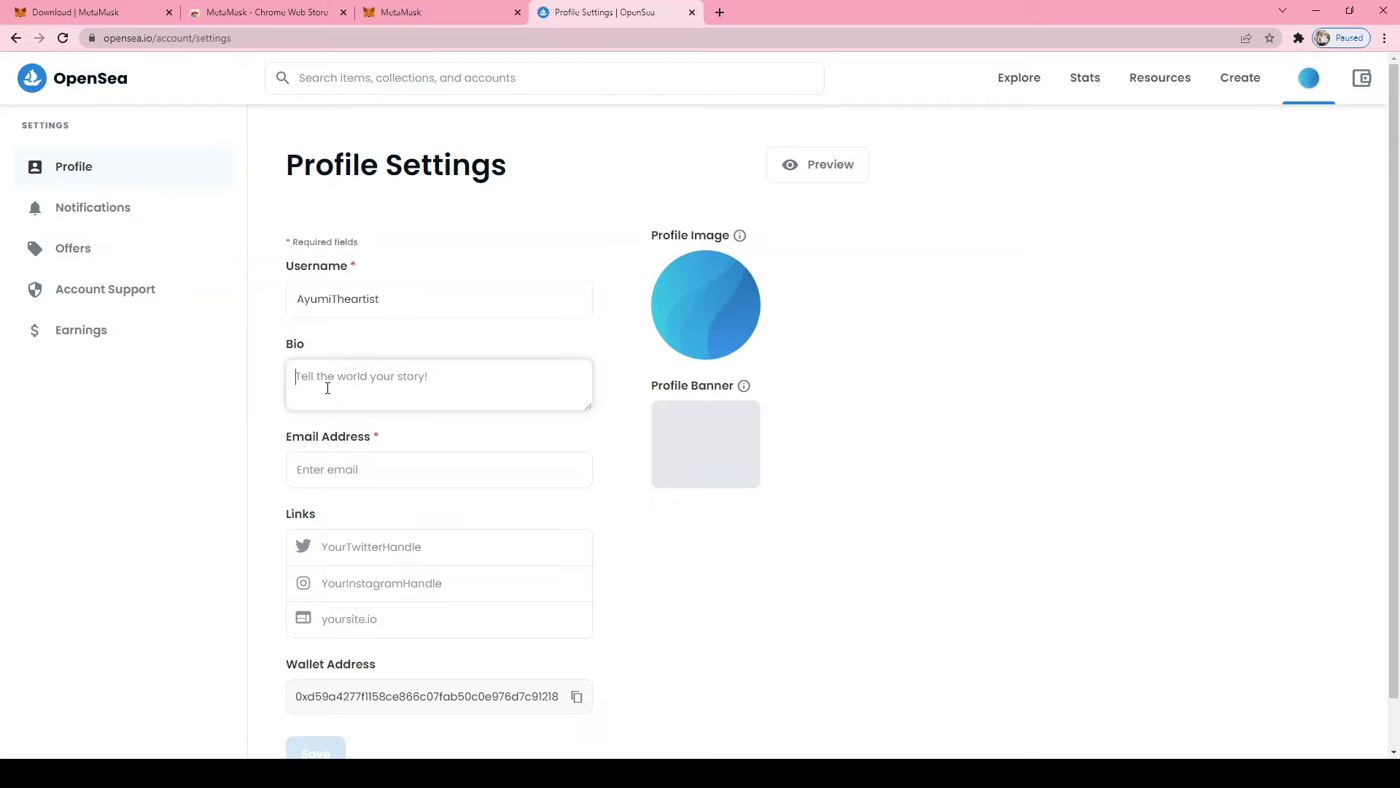
type("Hi, i am")
key("BackSpace")
key("BackSpace")
key("BackSpace")
key("BackSpace")
type("am Ayum8i")
key("BackSpace")
key("BackSpace")
type("i. I am an")
key("BackSpace")
type("9 years old girl f")
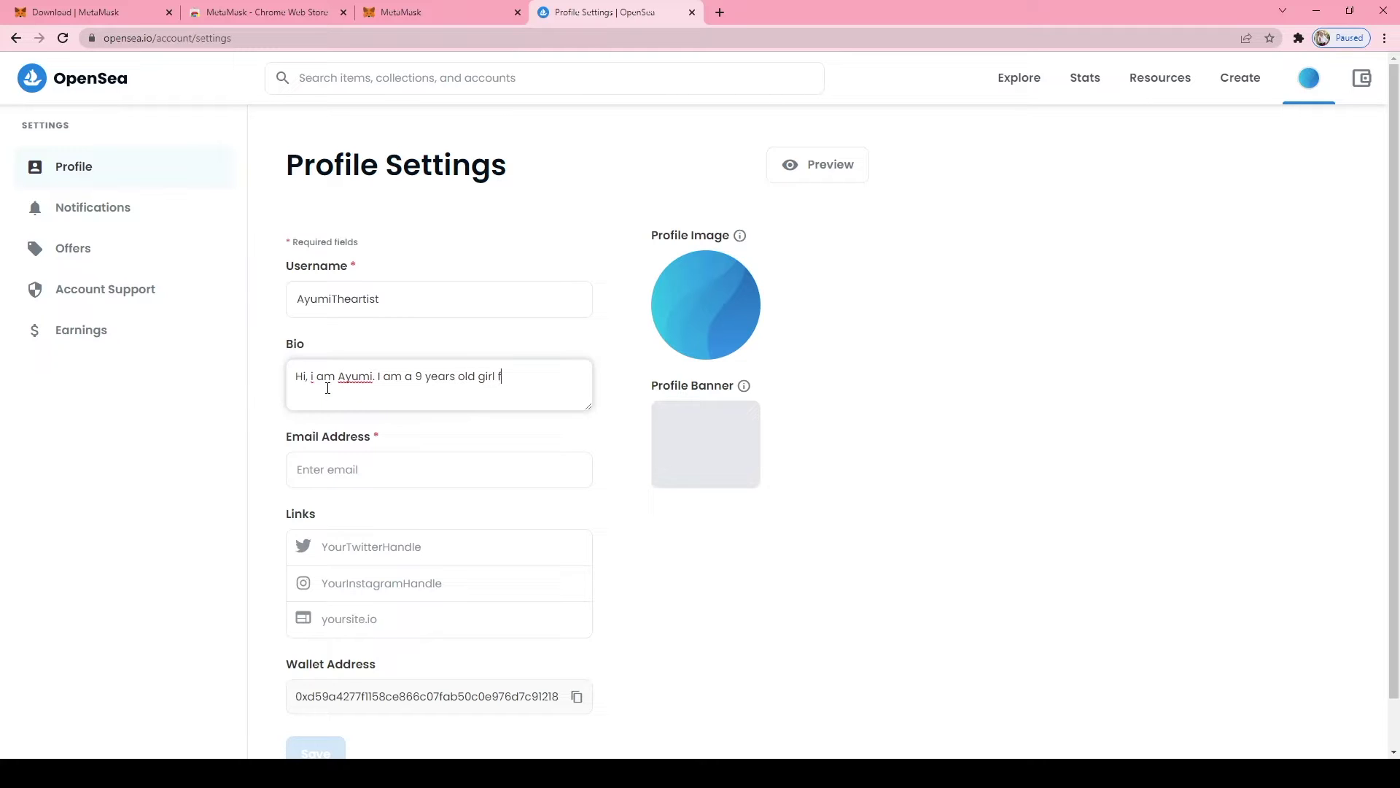
type("rom Yogyakartya")
key("BackSpace")
type("a who loves to draw and")
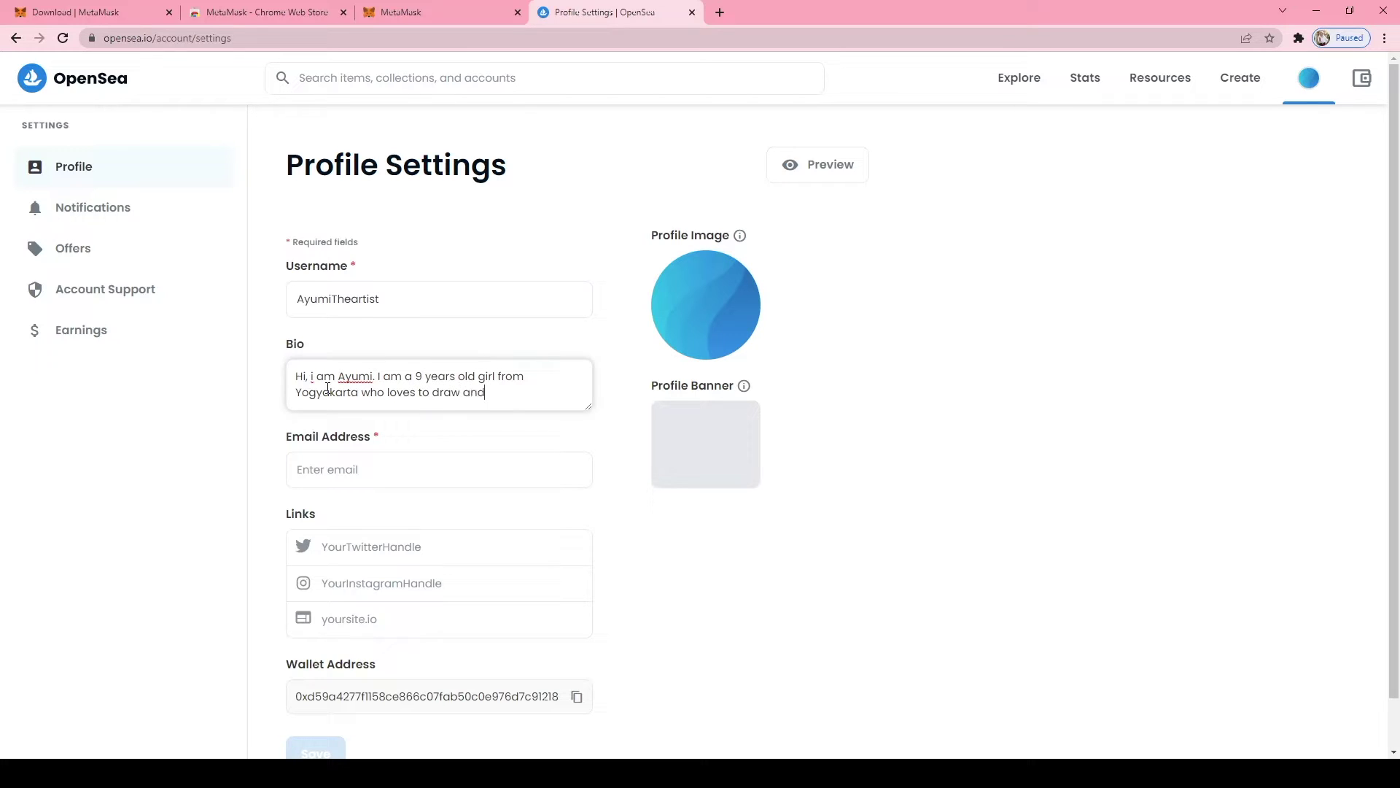
type(" create every thing that ")
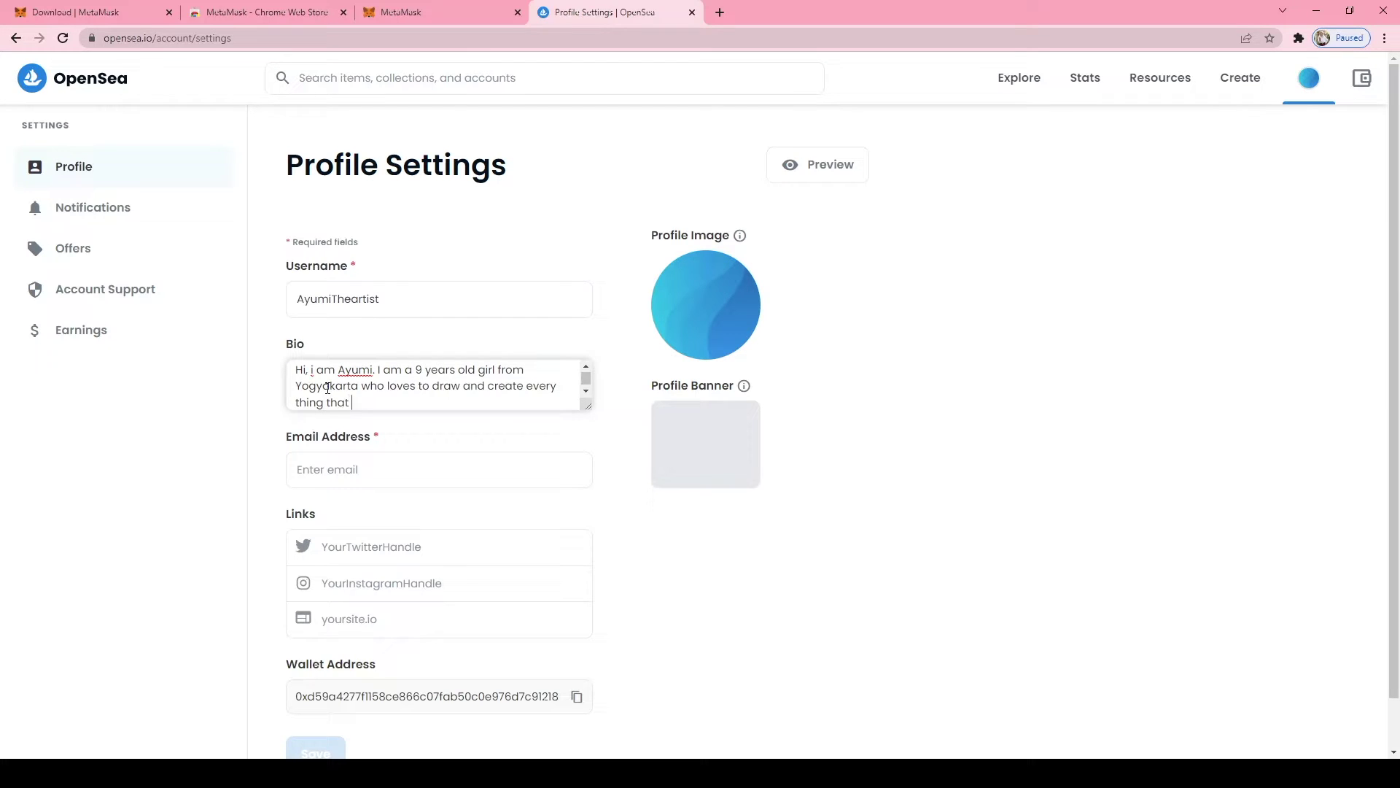
type("i love through art.")
Capitalise the two lowercase 'i' words in the bio to 'I'
left_click(447, 423)
left_click(312, 371)
key("BackSpace")
type("I")
left_click(352, 404)
key("BackSpace")
type("I")
left_click(358, 467)
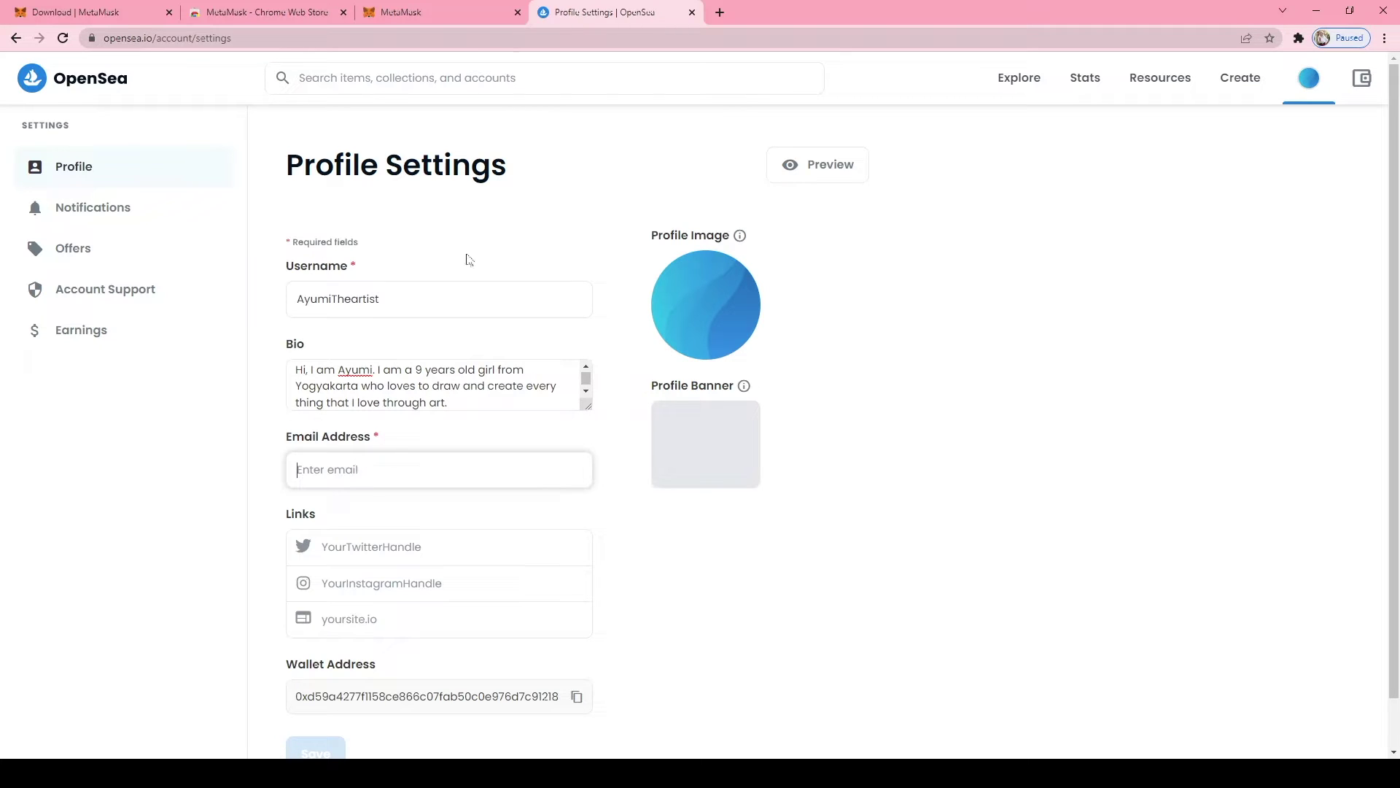
Enter the account's e-mail address in Email Address and save the profile settings
left_click(257, 397)
scroll(257, 397, "down", 1)
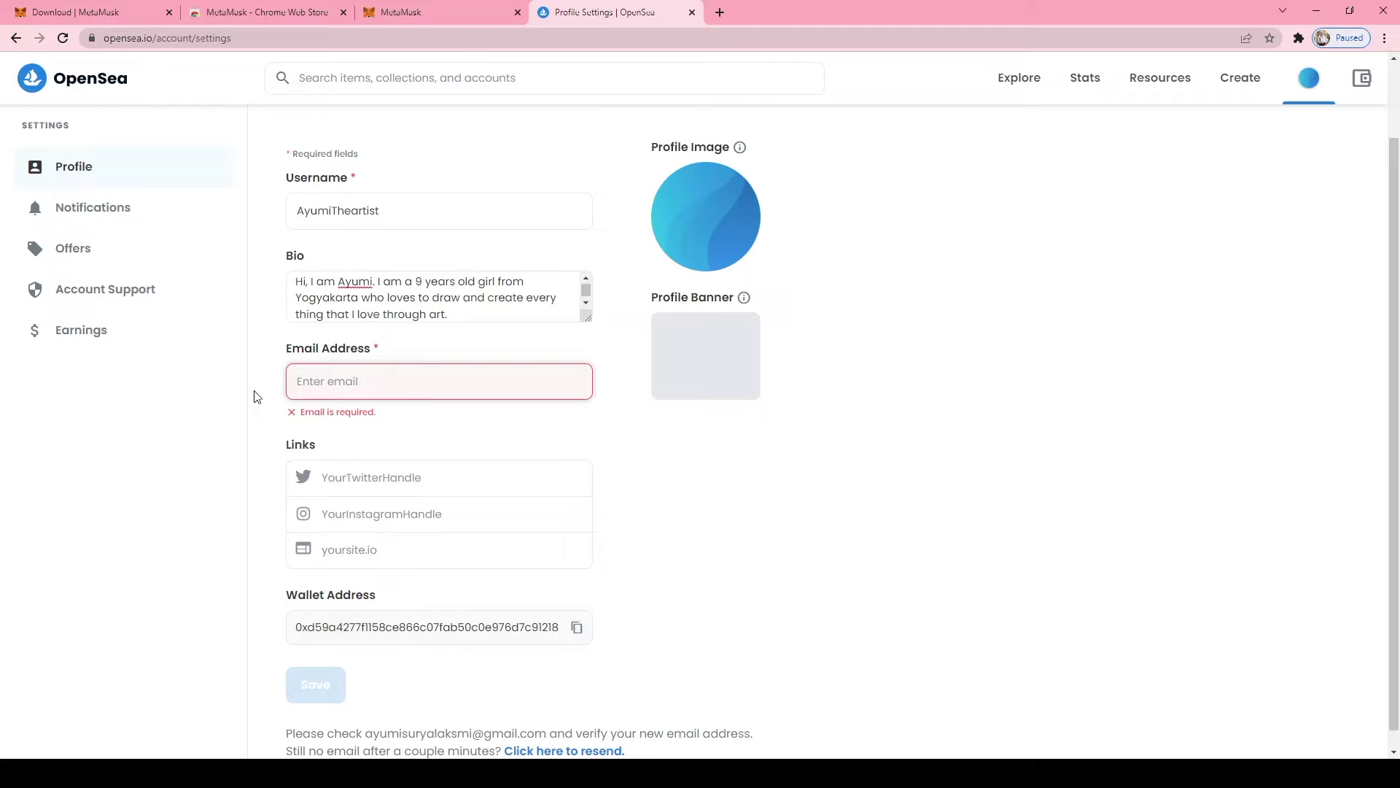
left_click(307, 381)
left_click(242, 381)
left_click(314, 379)
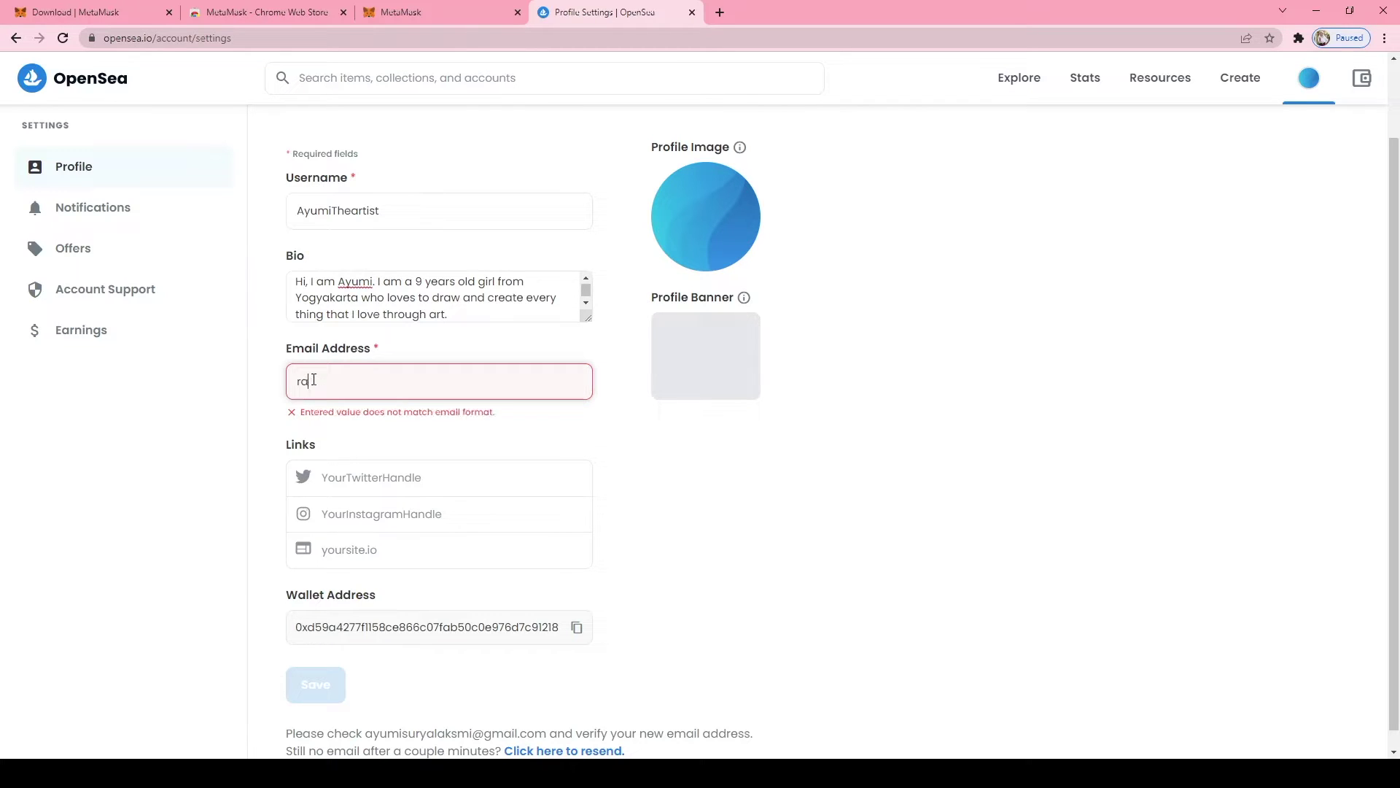
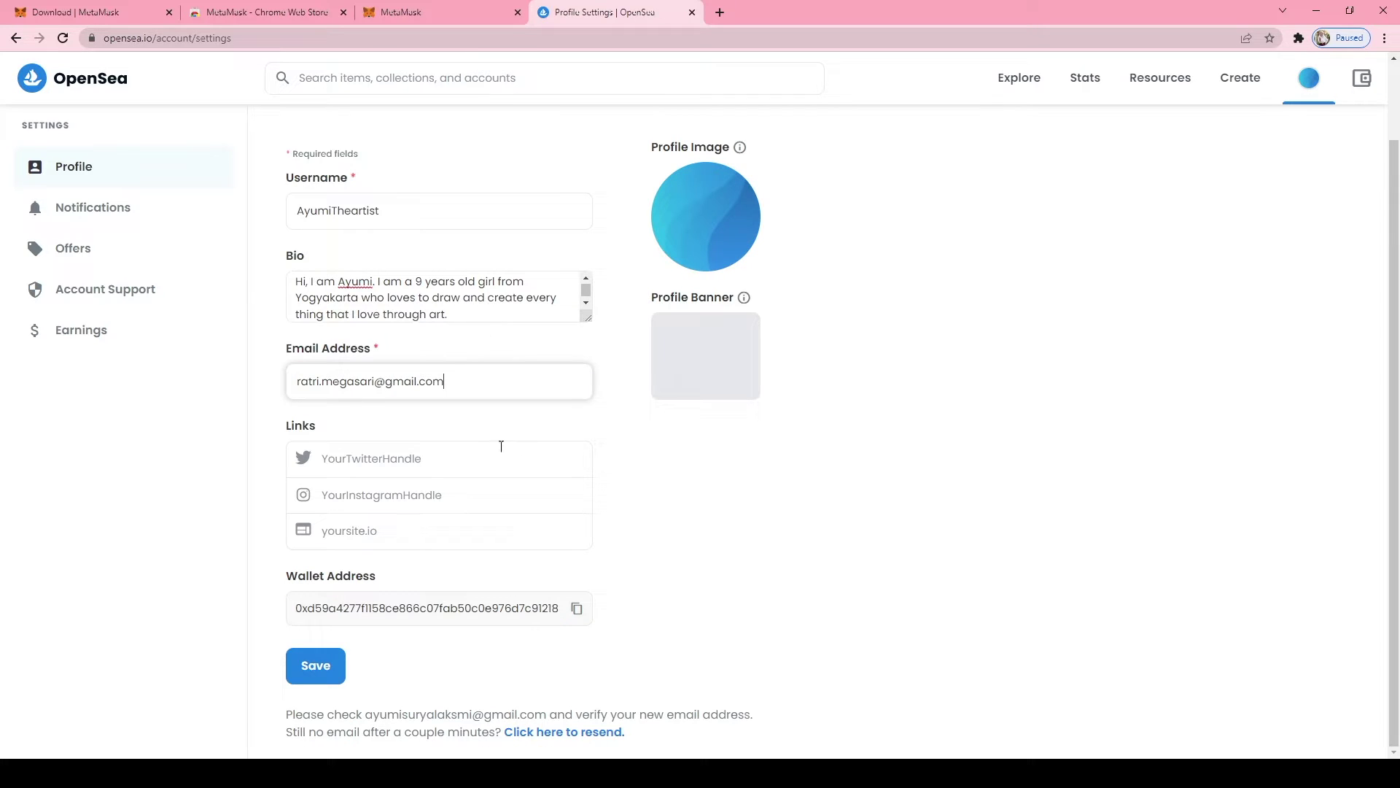
left_click(316, 674)
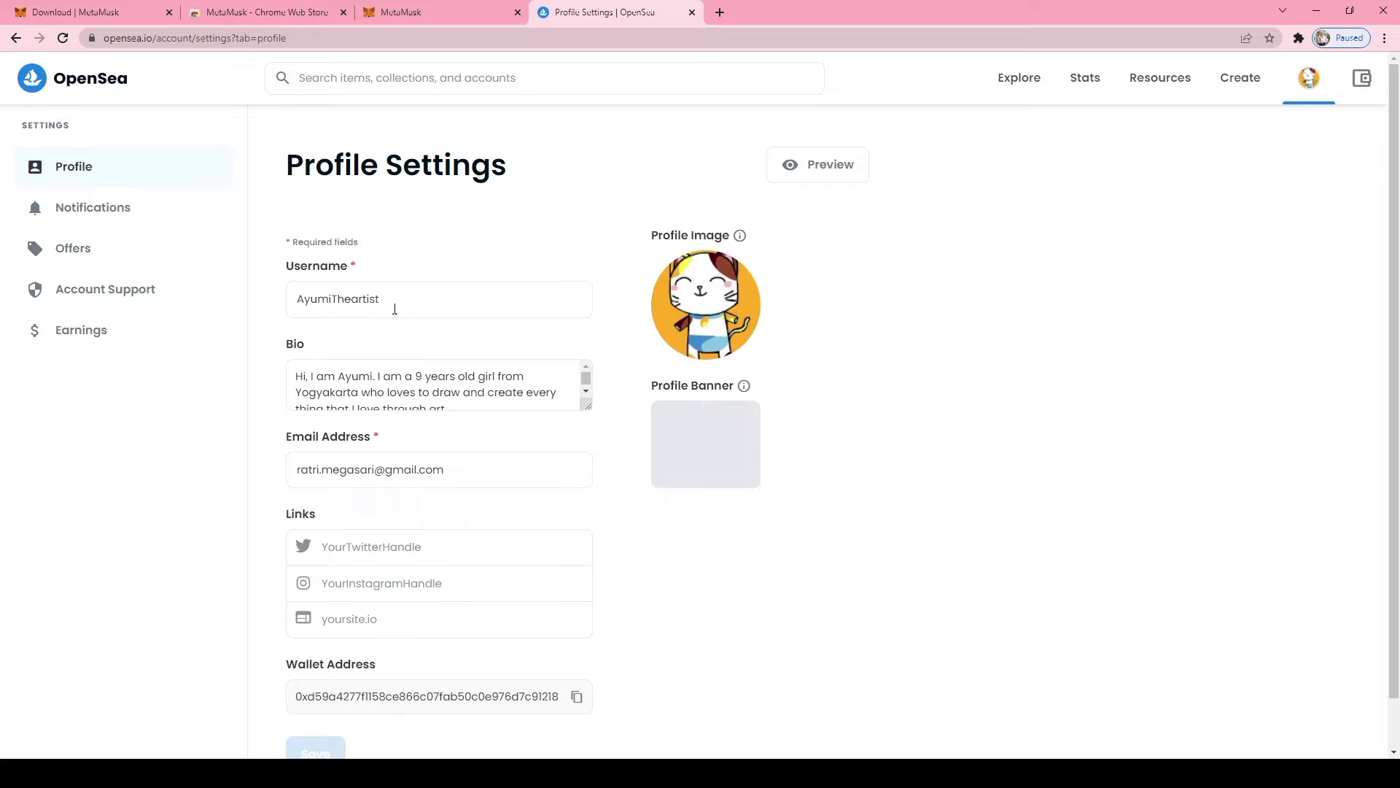
Open the Create New Item page from the top navigation bar
scroll(415, 391, "down", 1)
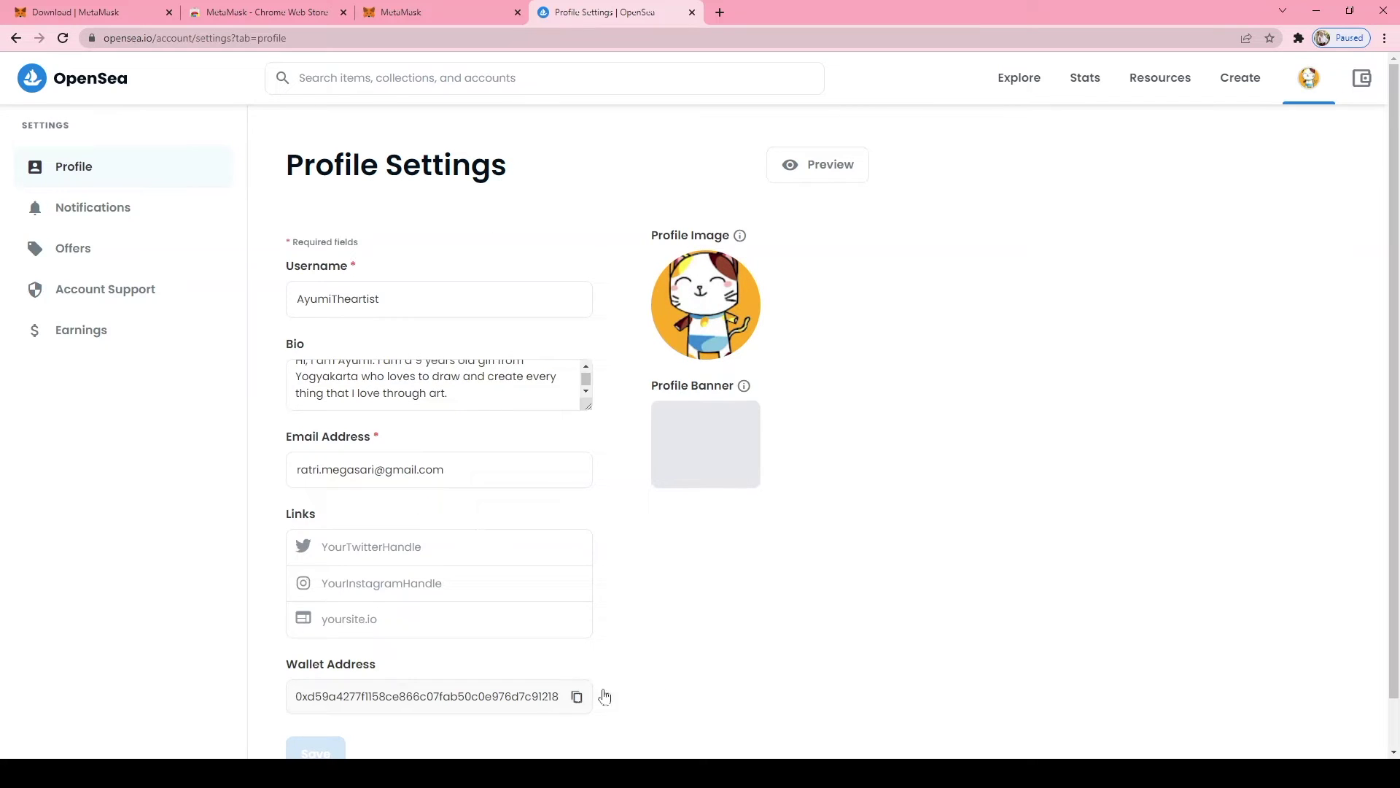
scroll(605, 693, "down", 1)
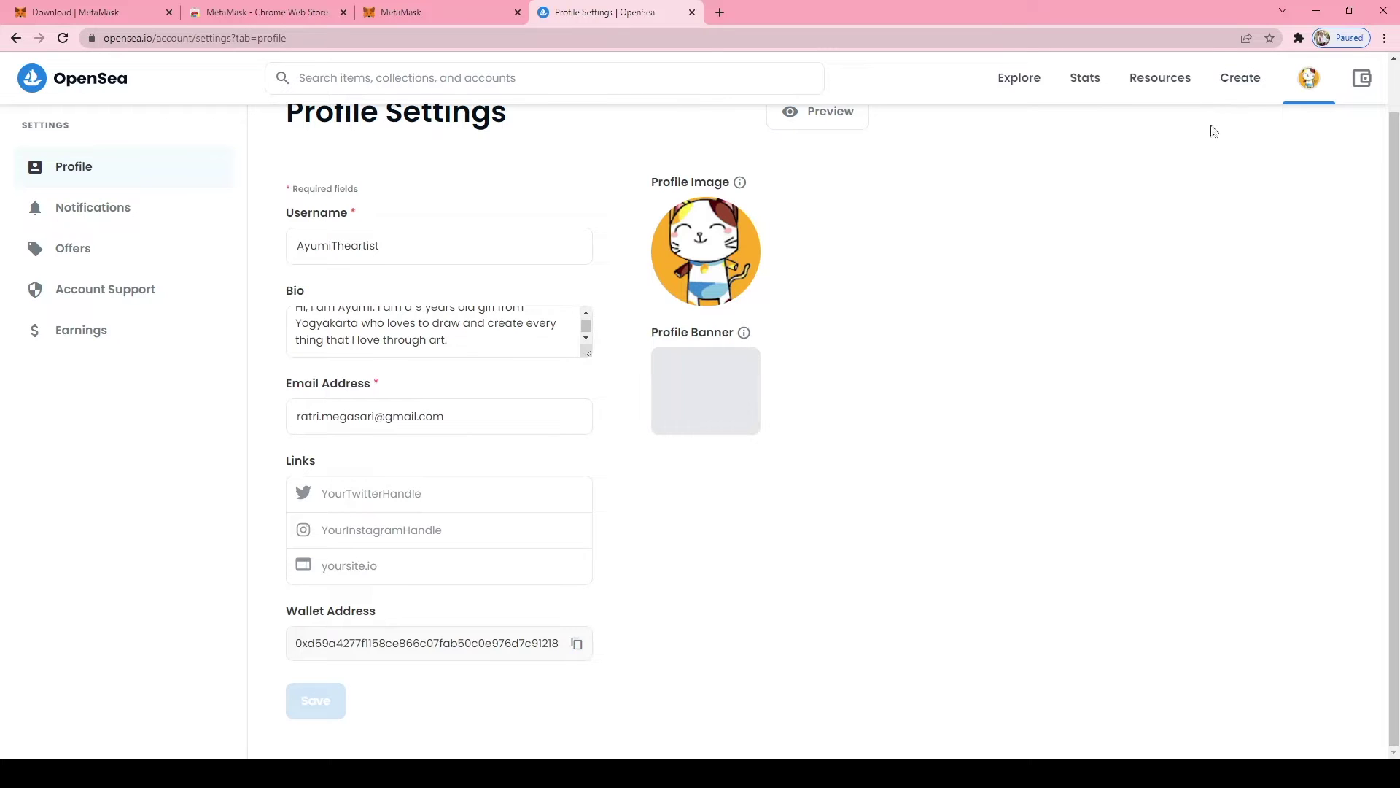
left_click(1242, 82)
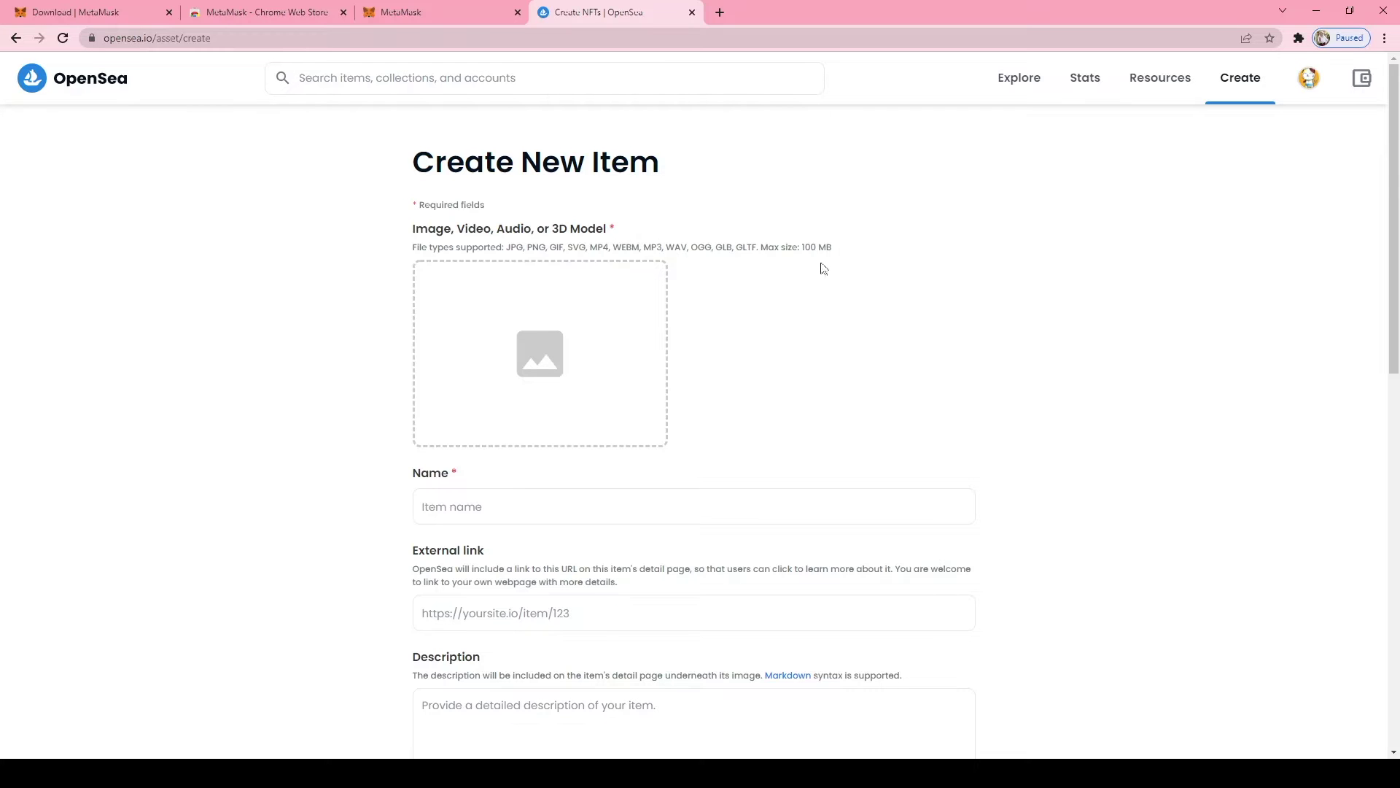
Upload the white cat image as the item's media and name it 'Mari The Cat'
left_click(552, 352)
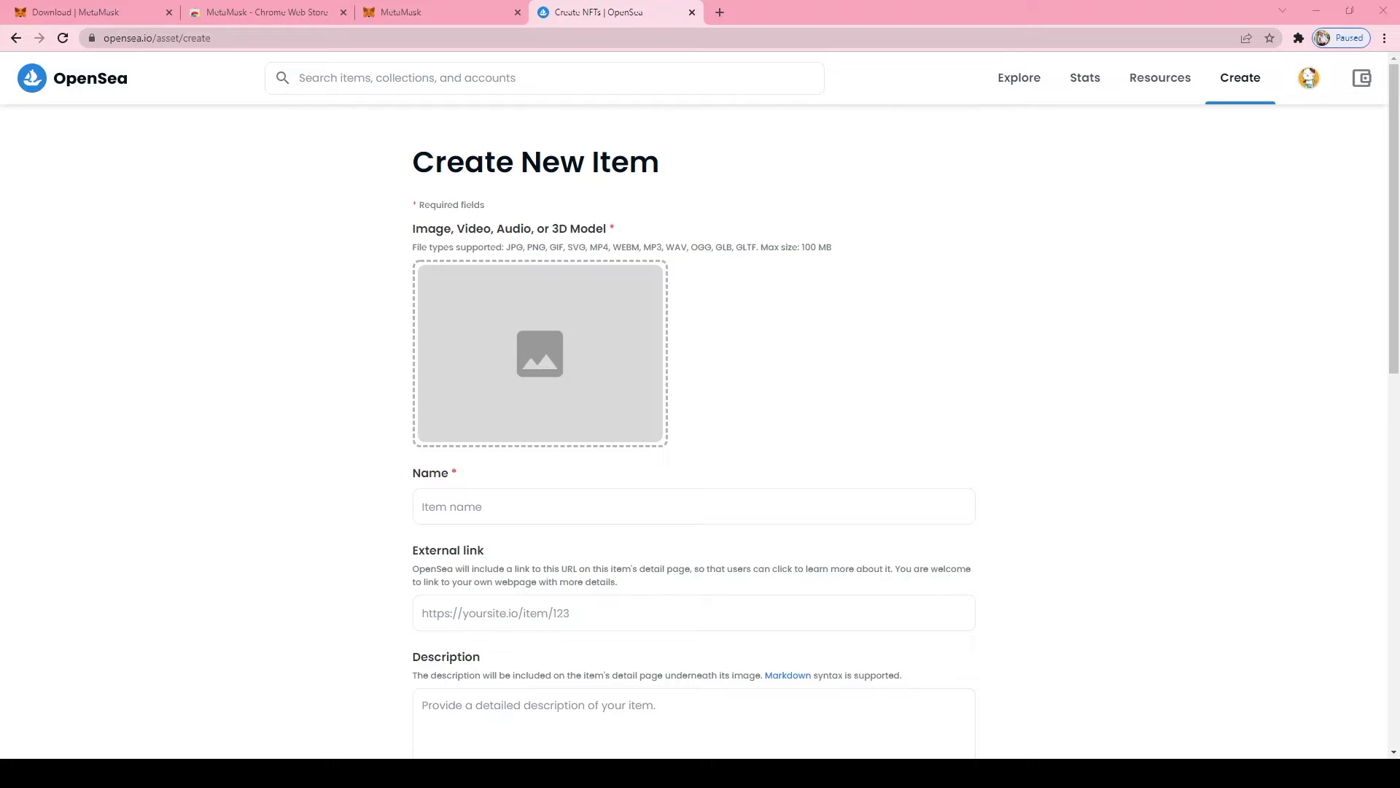
double_click(888, 316)
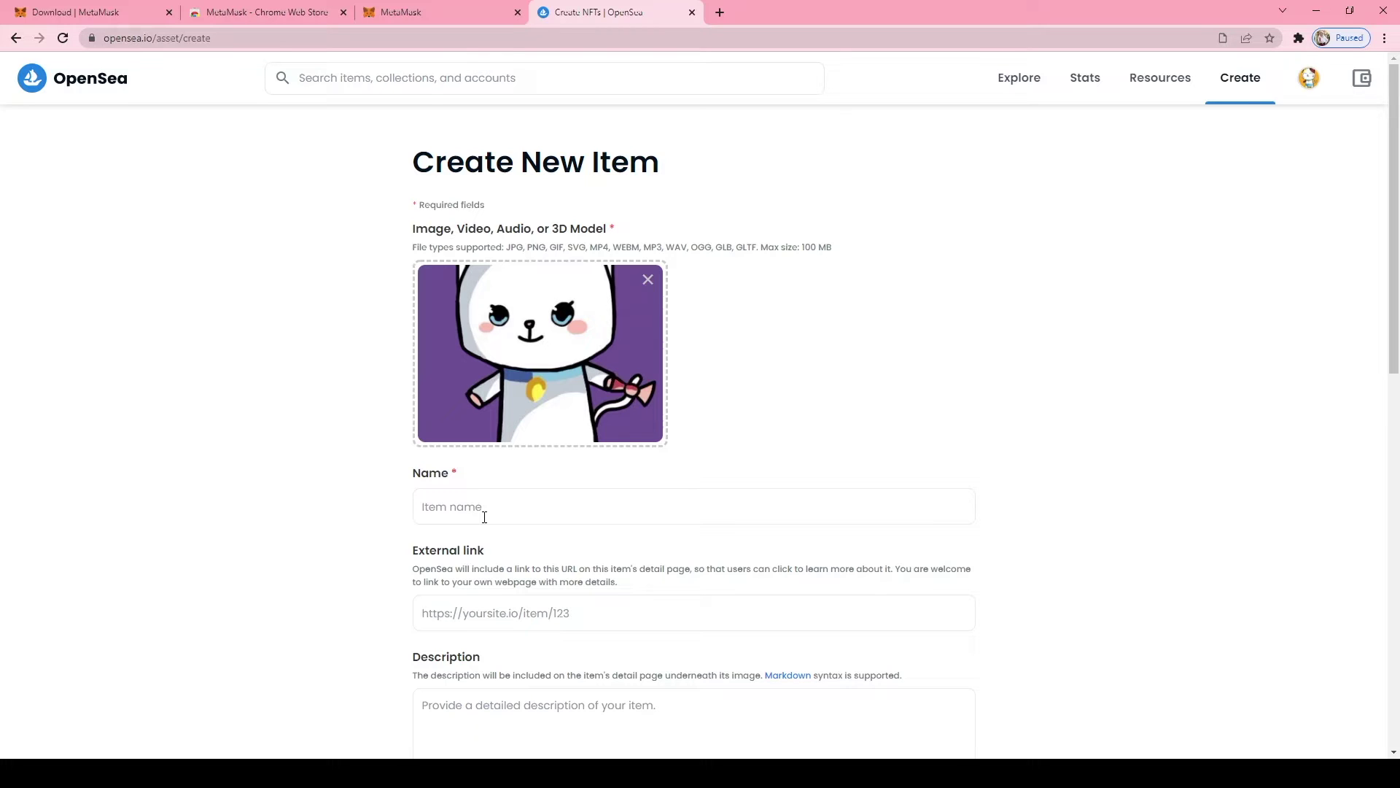
left_click(484, 517)
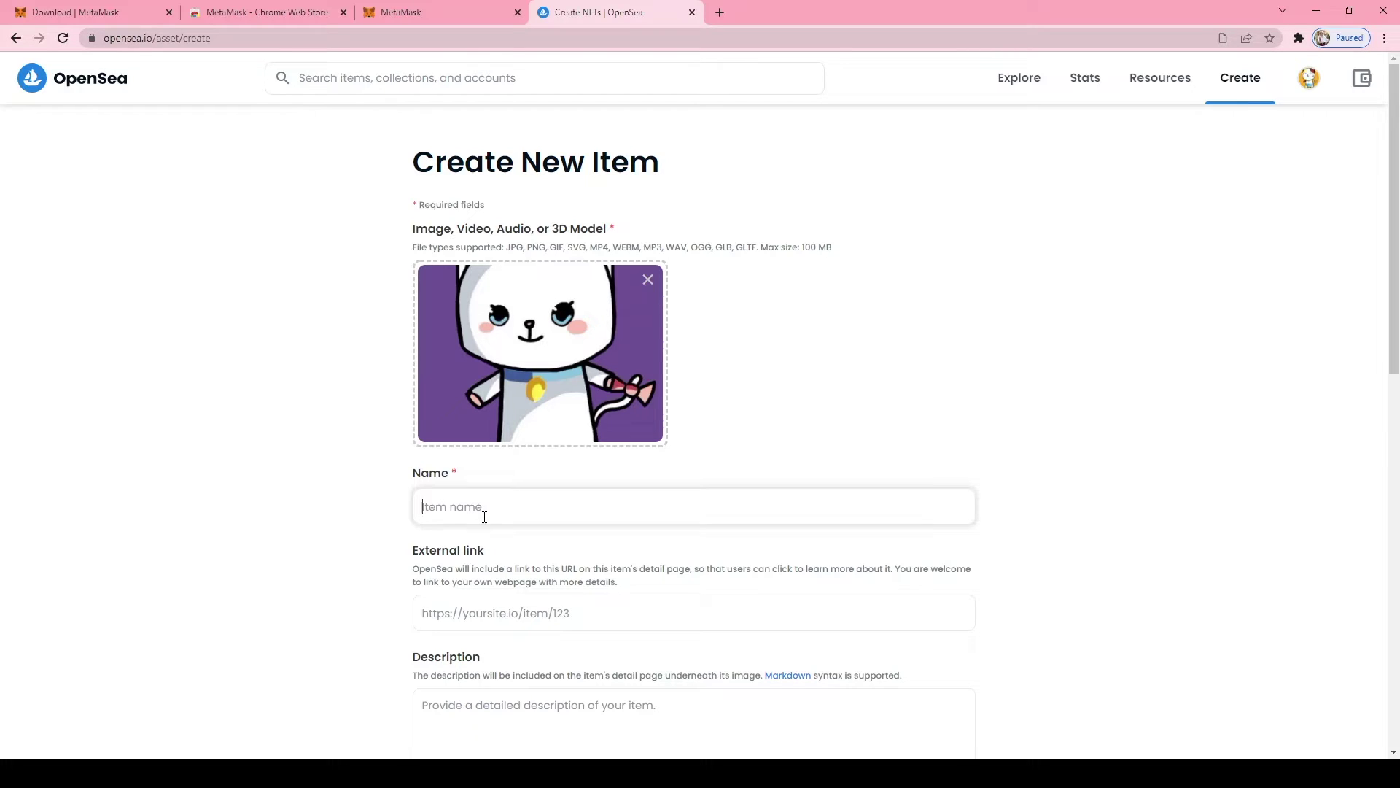
type("Mari The Cat")
scroll(447, 595, "down", 1)
scroll(448, 595, "down", 2)
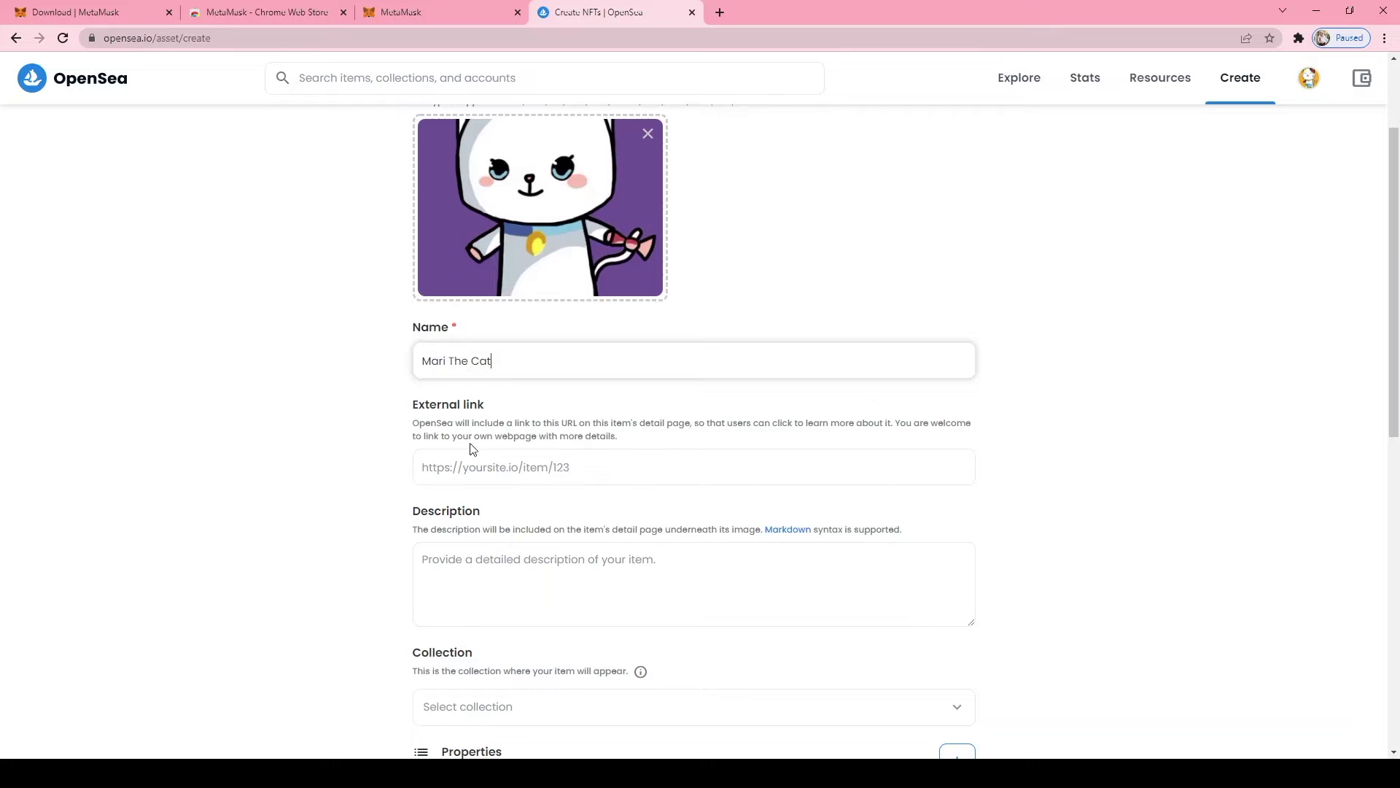
left_click(675, 477)
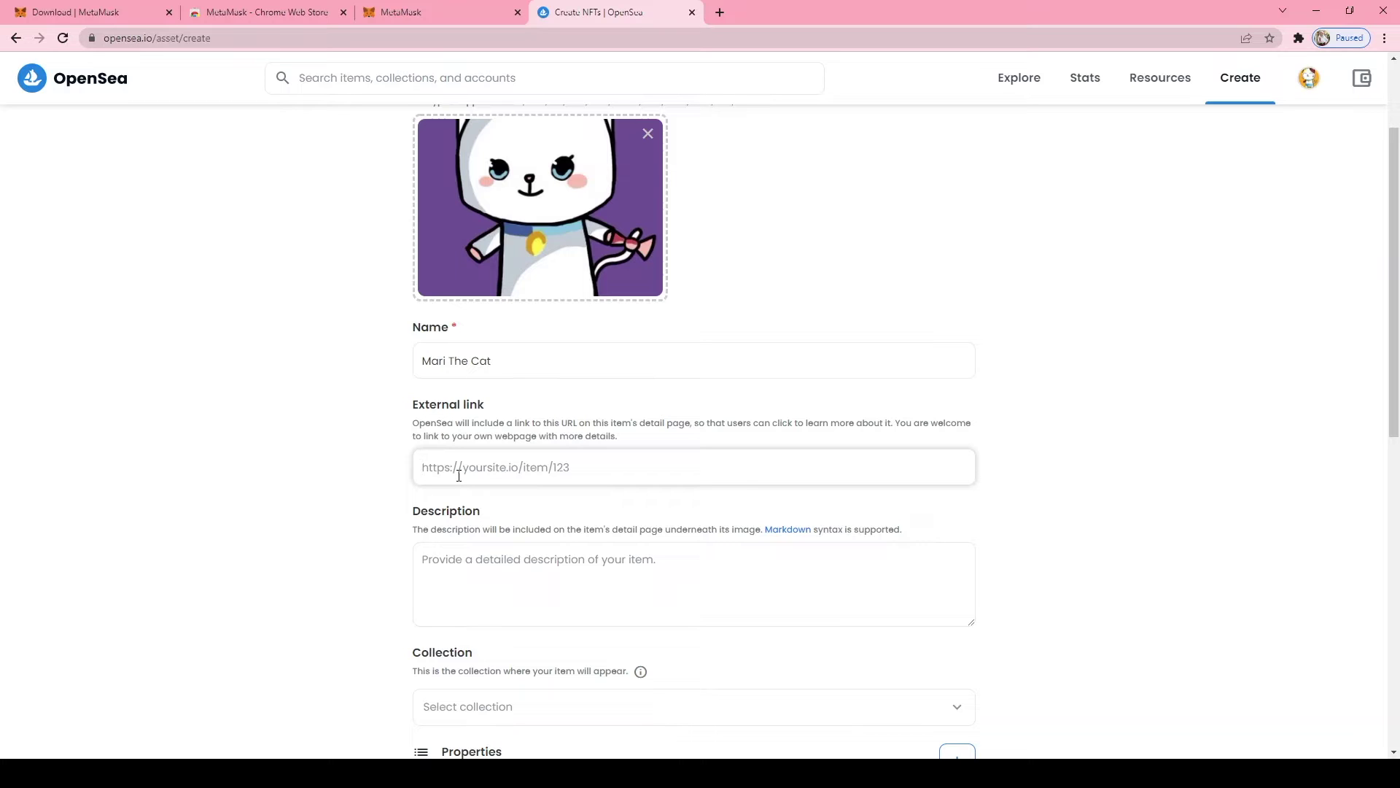
Write a description of Mari, a fluffy white cat with a shiny blue collar and diamond-bright eyes
left_click(455, 569)
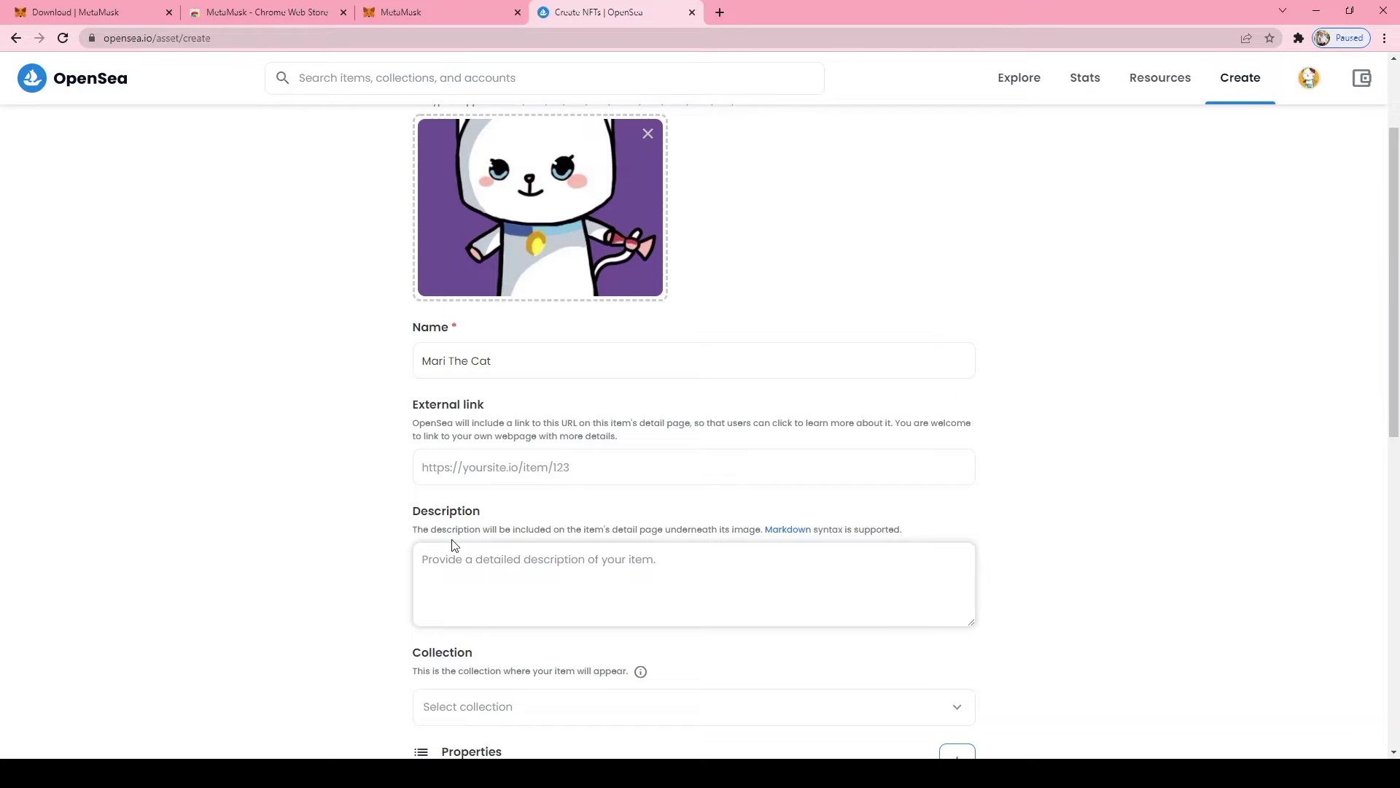
type("There")
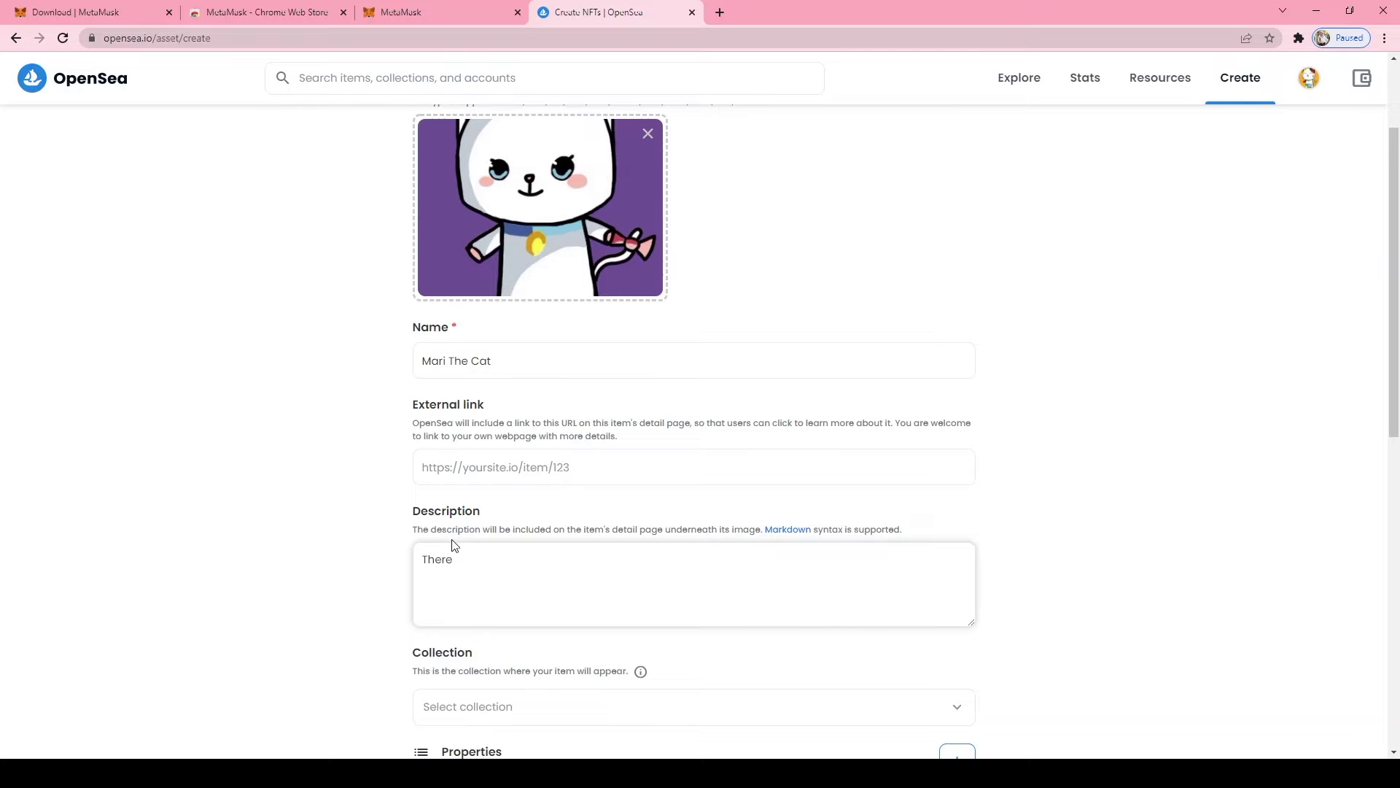
type(" was a grameless cat named")
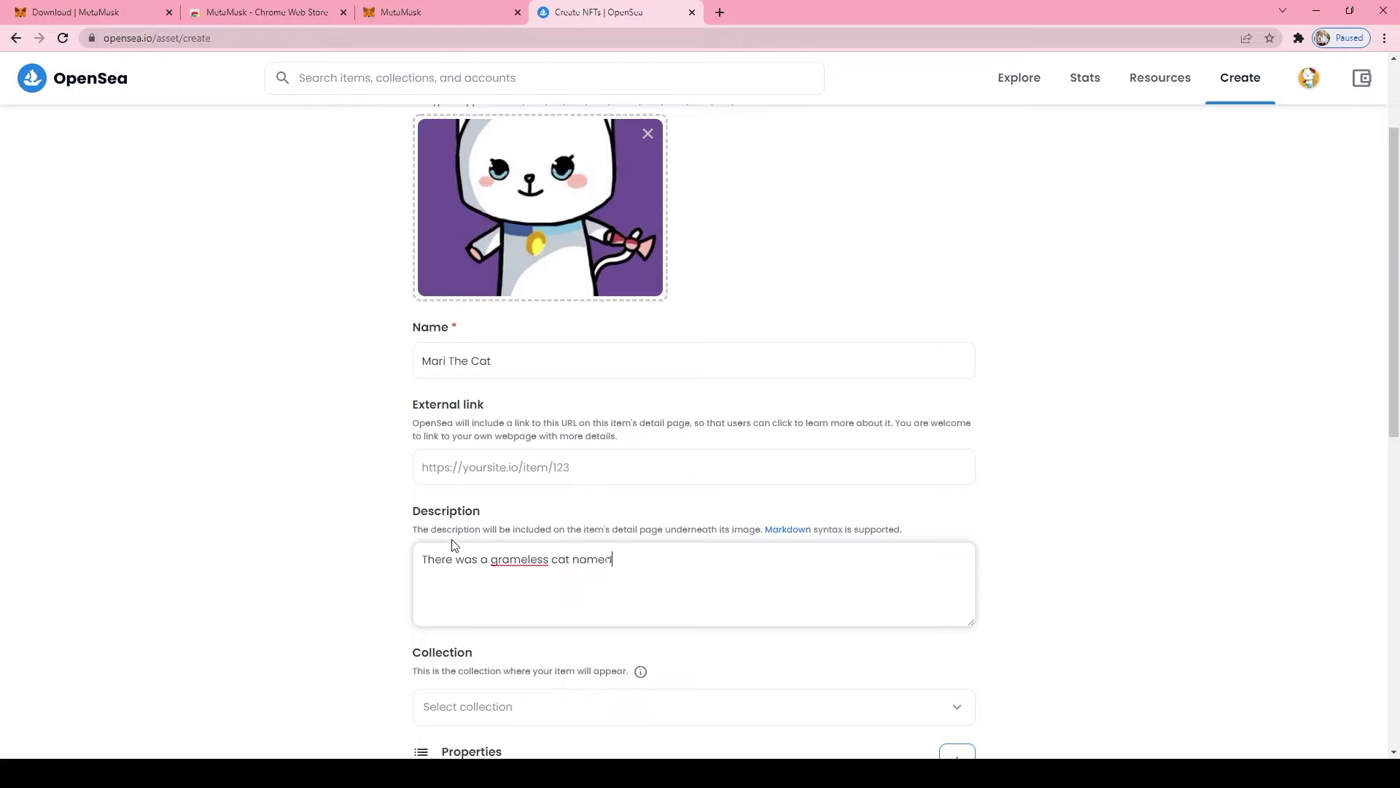
type(" Mari. She has a fluffy white furr and")
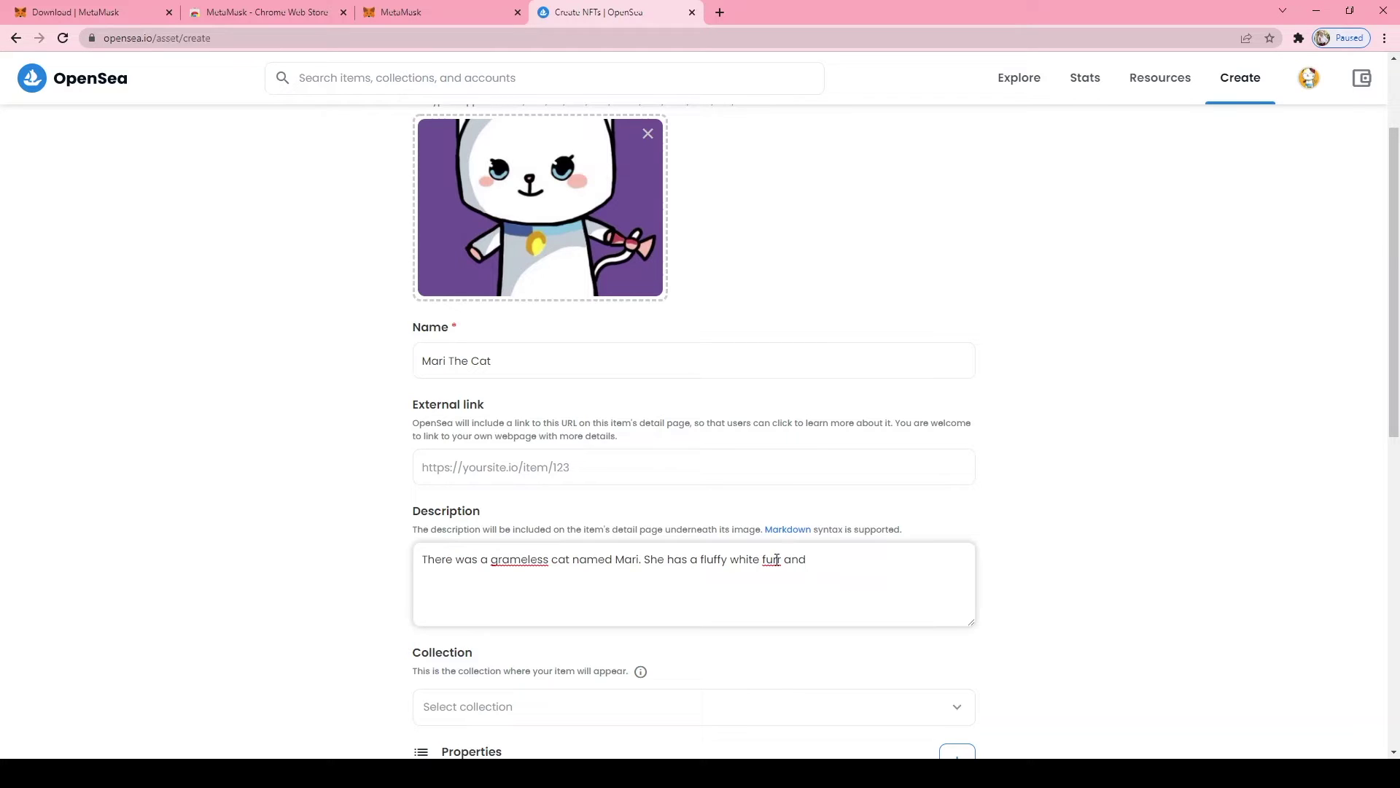
type("fur and shiny blue")
left_click(804, 558)
key("Delete")
type("a shiny blue collar. Her")
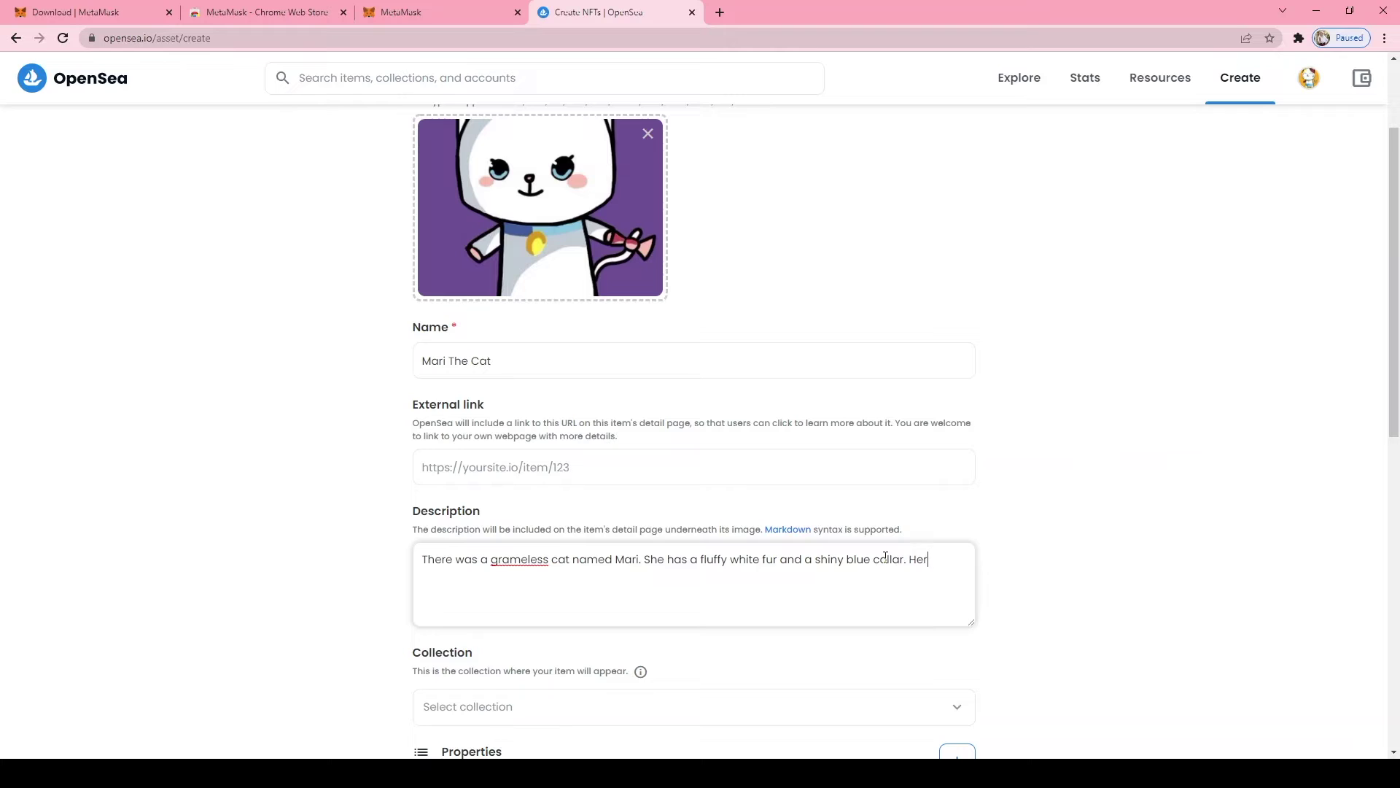
type(" eyes bling")
type(" like ")
type("a")
type(" dimano")
key("BackSpace")
key("BackSpace")
key("BackSpace")
key("BackSpace")
type("amond. Mari is looki")
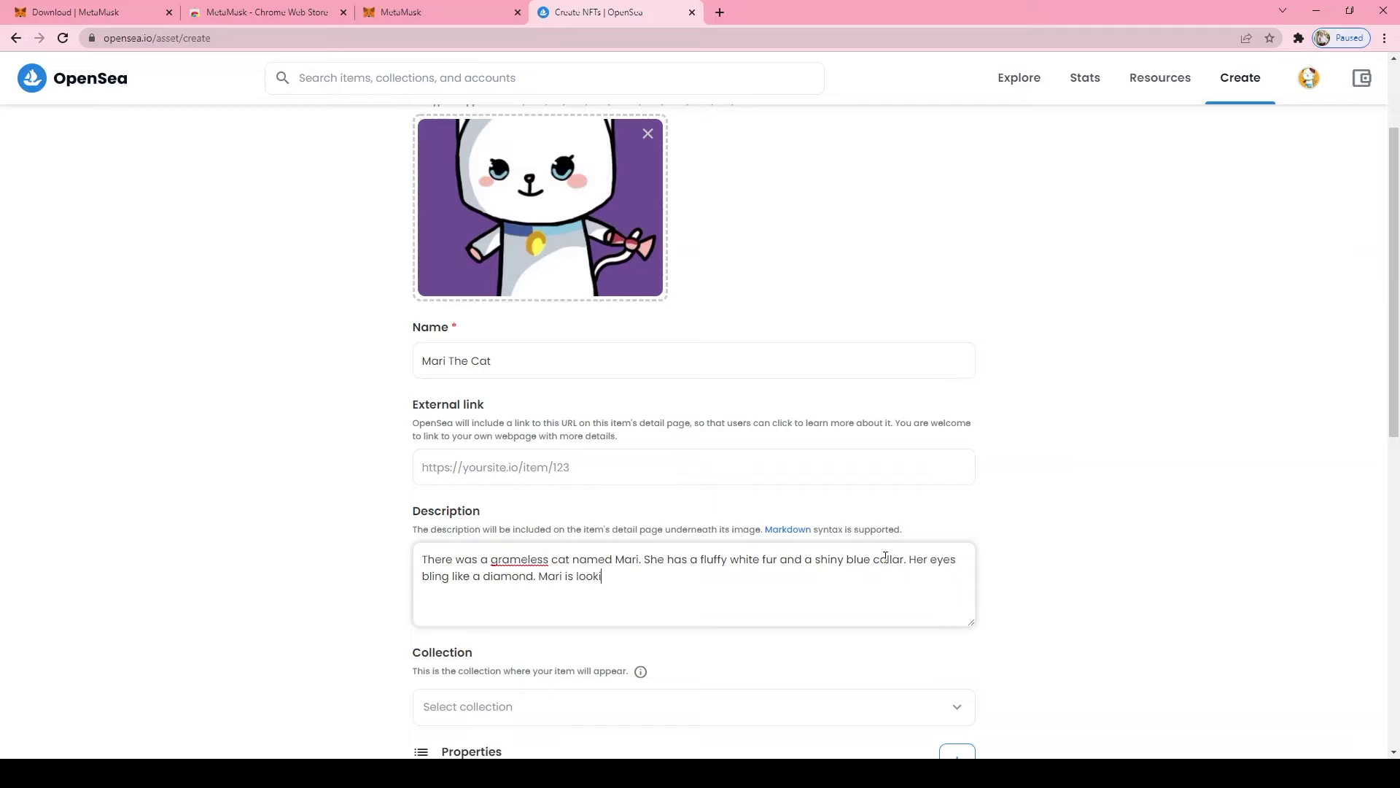
type("ng for a future favotite owner")
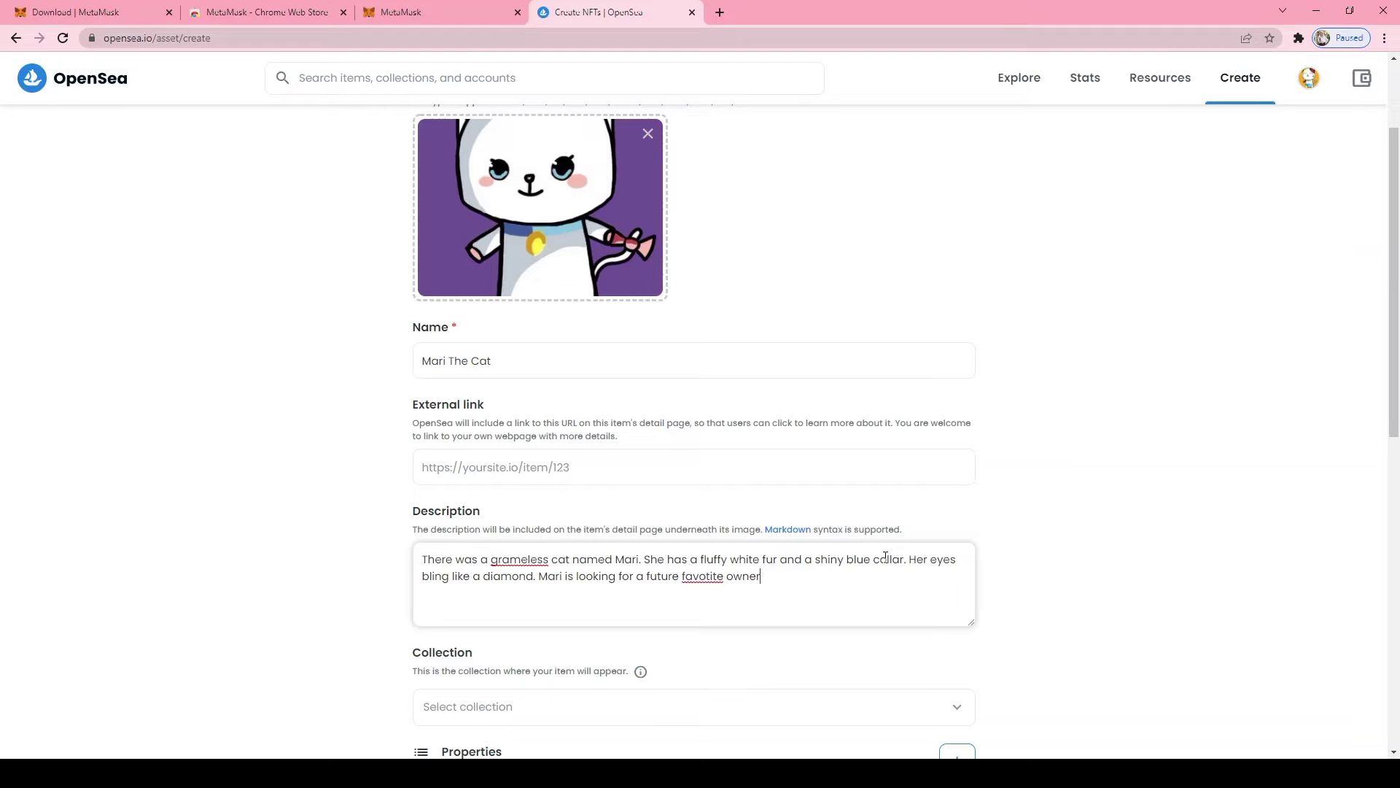
Correct 'favotite' to 'favorite', delete 'grameless', and end with '. Who could it be?'
left_click(710, 576)
key("BackSpace")
type("r")
double_click(534, 562)
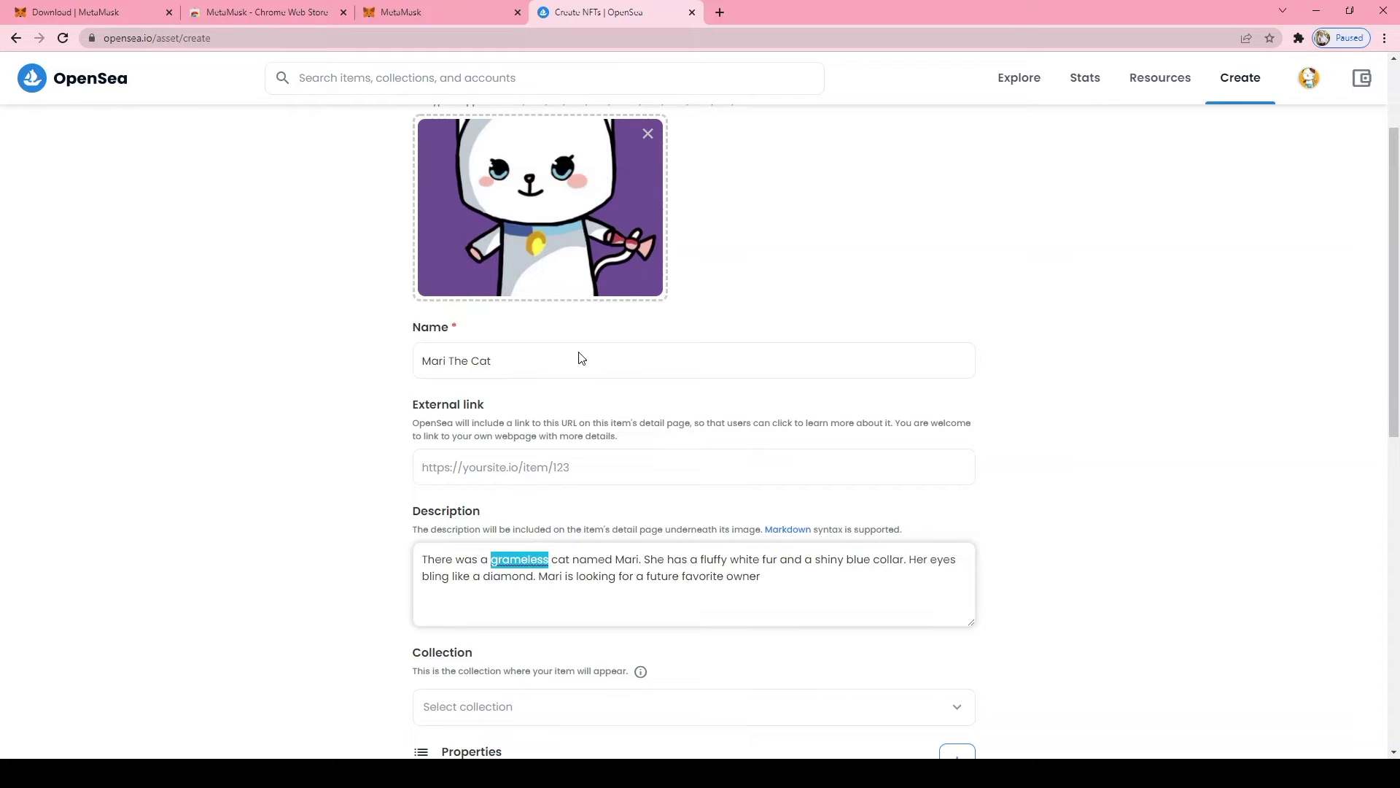
left_click(486, 576)
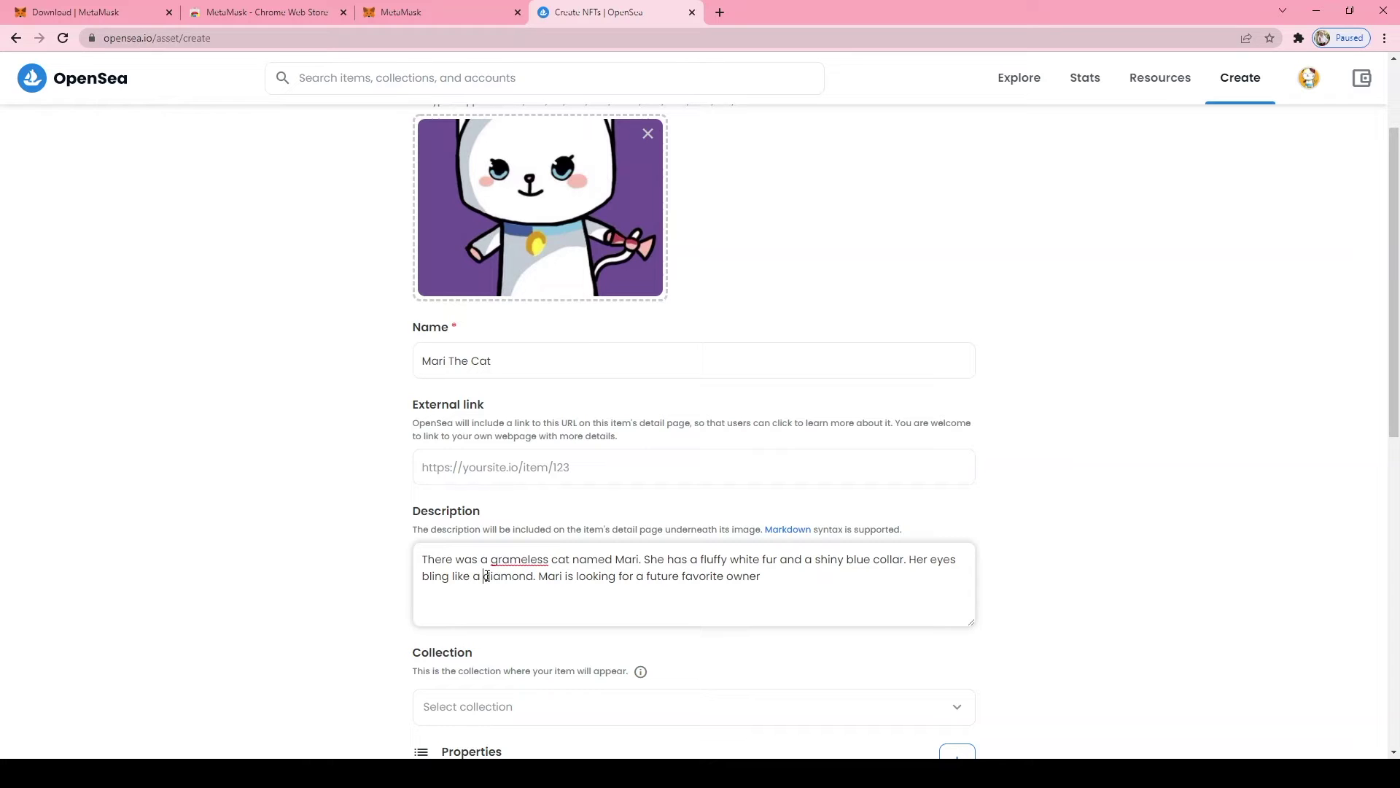
left_click_drag(549, 563, 493, 562)
key("BackSpace")
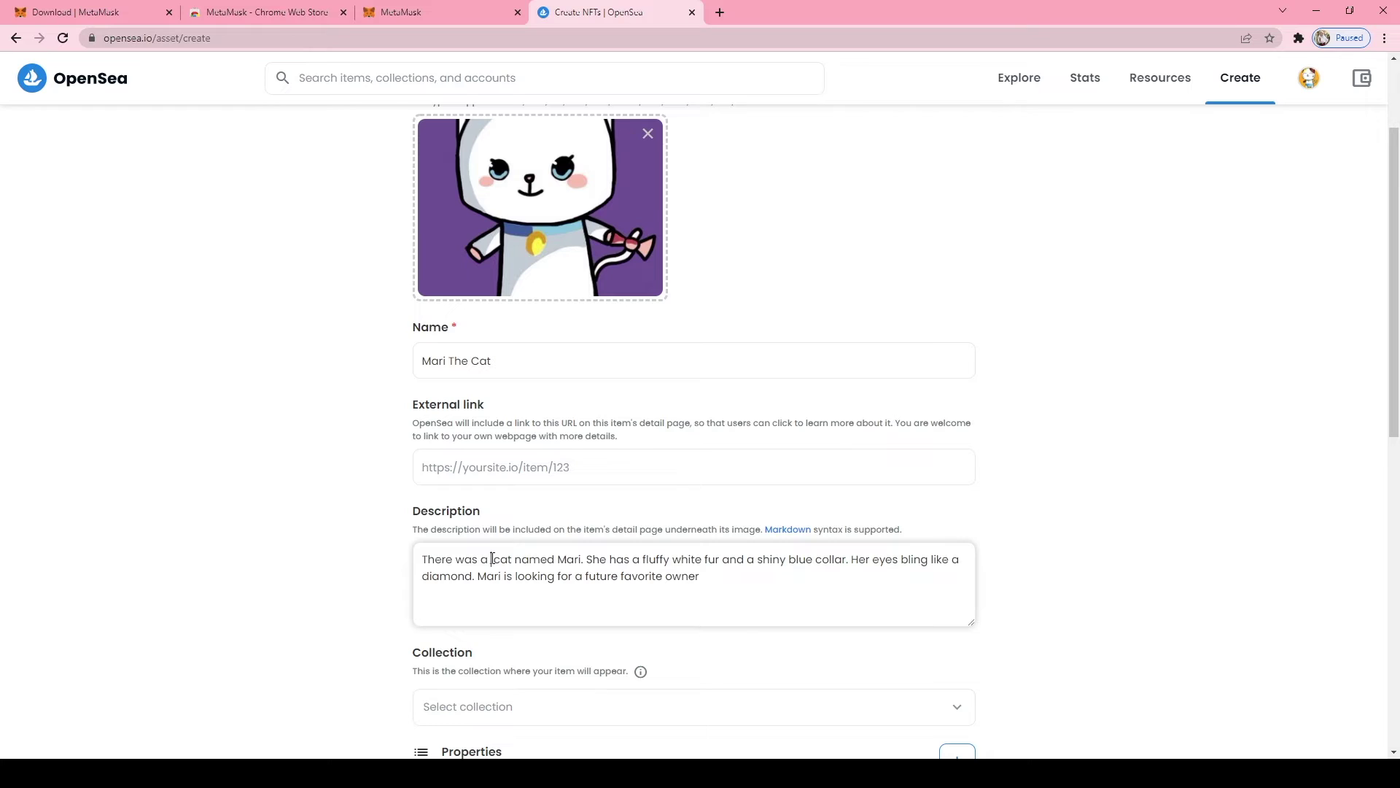
key("BackSpace")
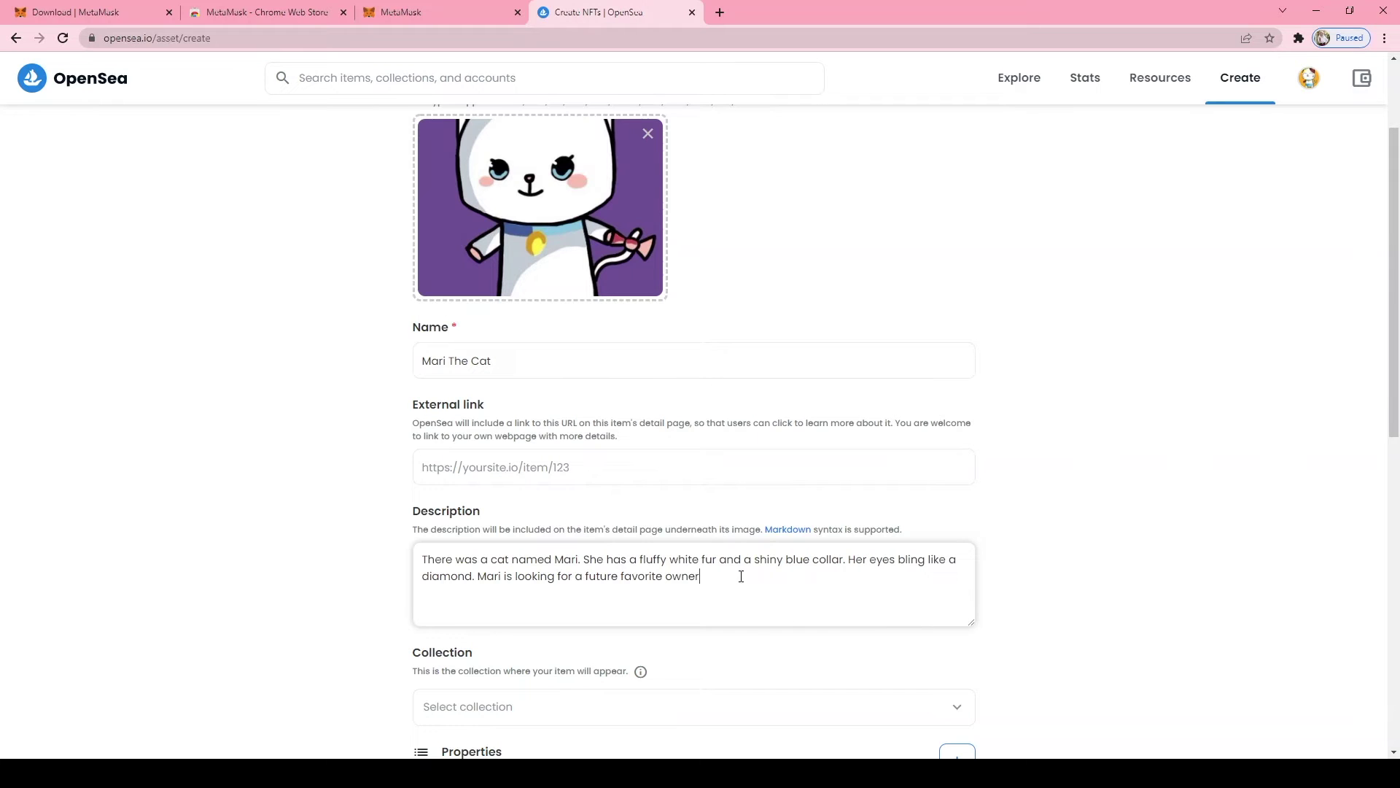
left_click(722, 579)
type(". Who could it be?")
scroll(1109, 496, "down", 3)
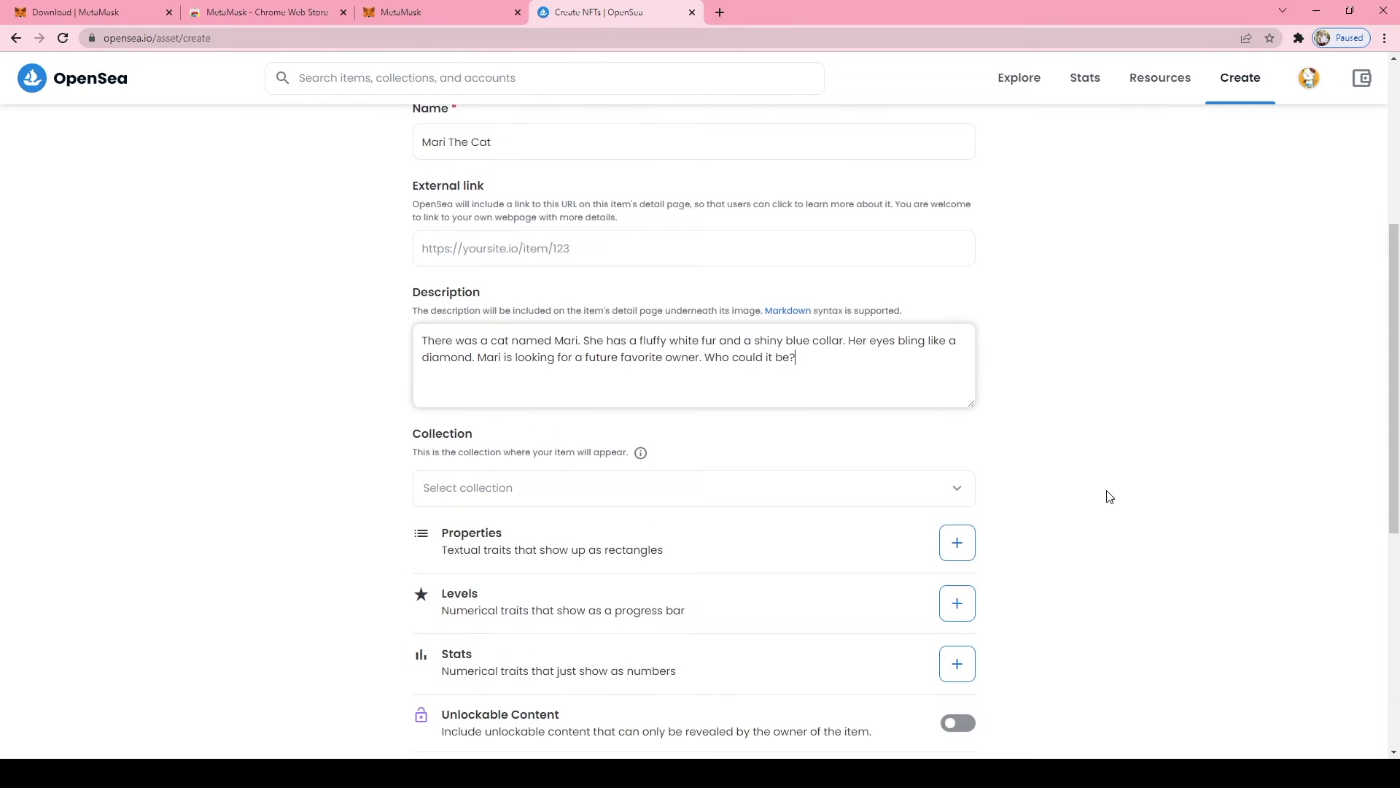
scroll(1106, 492, "up", 4)
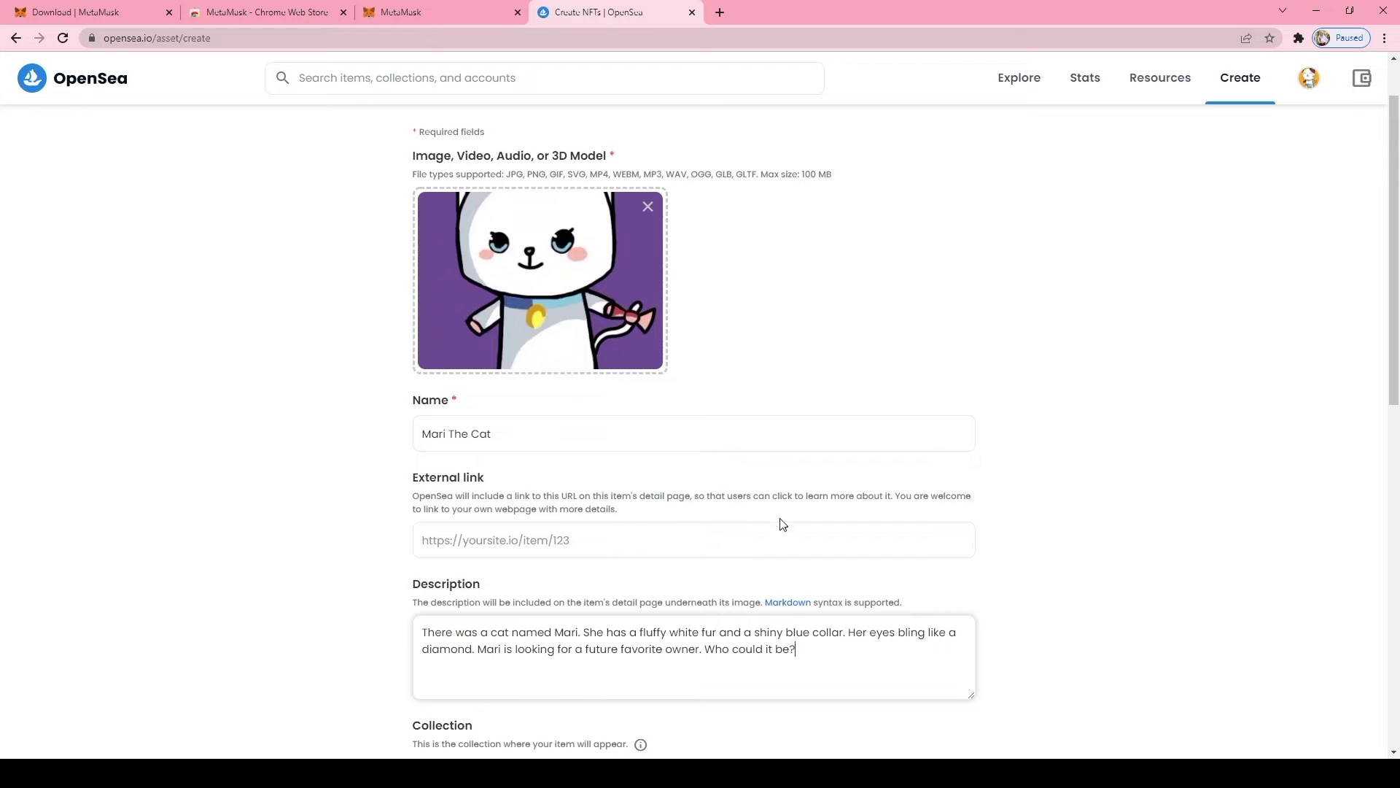
scroll(783, 522, "down", 4)
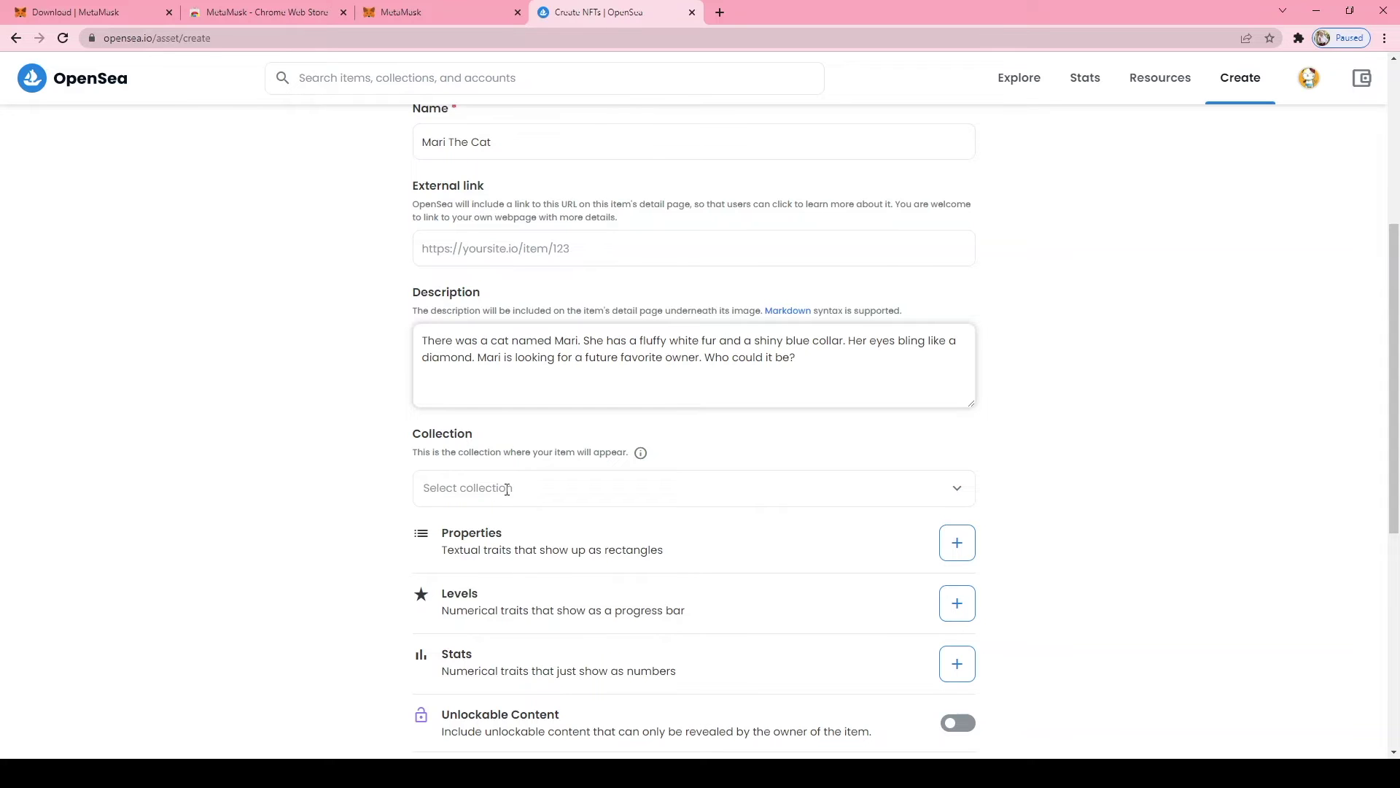
left_click(634, 492)
left_click(1305, 510)
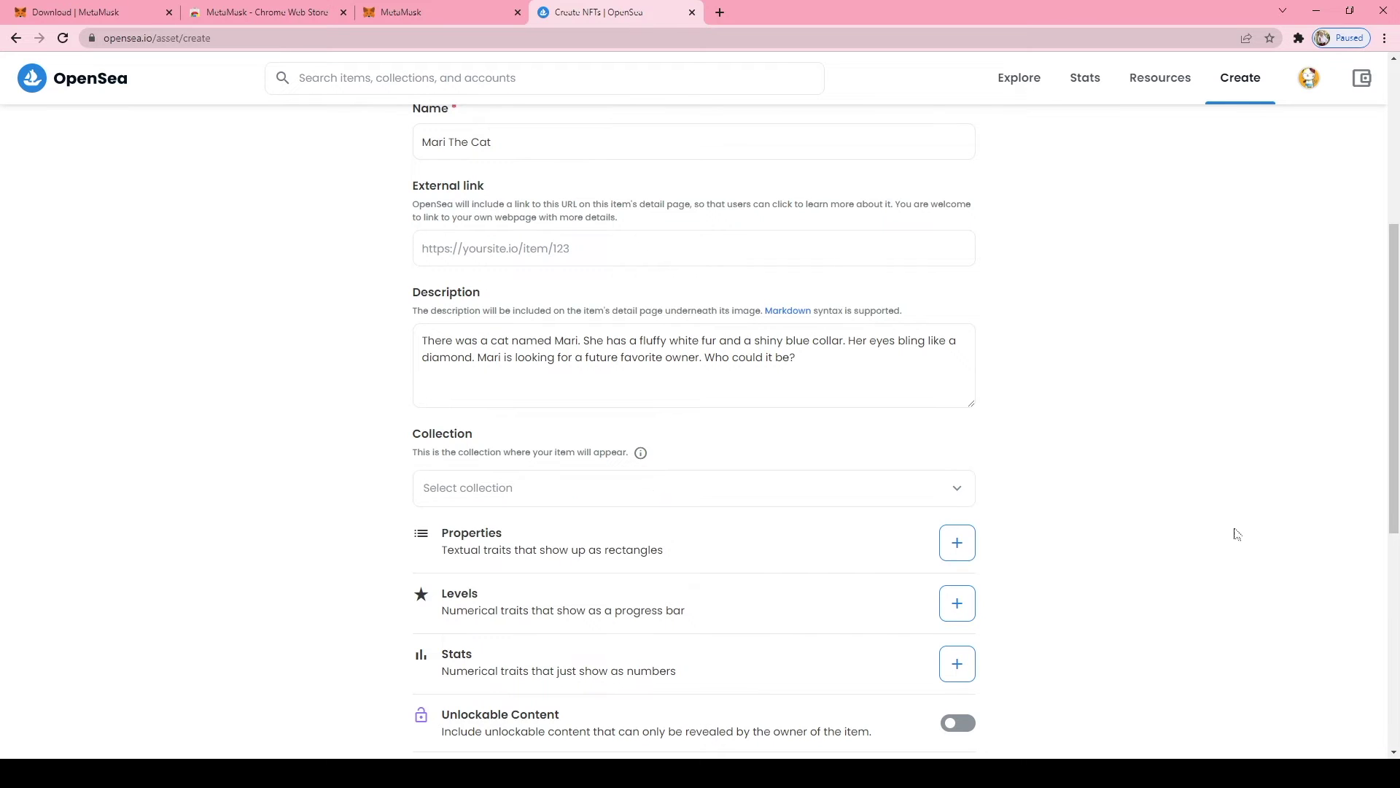
scroll(565, 657, "down", 3)
scroll(567, 651, "down", 4)
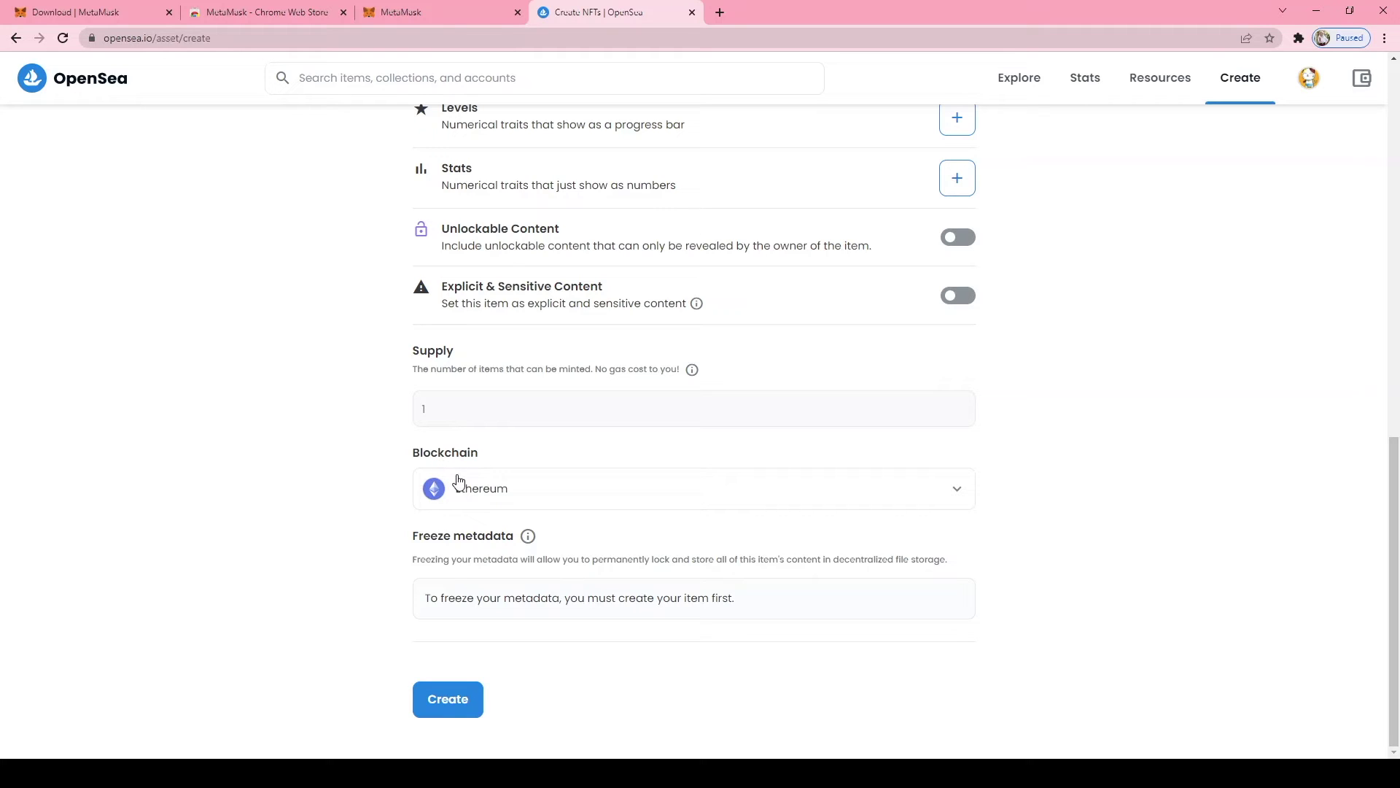
Choose Polygon in the Blockchain dropdown in place of Ethereum
left_click(964, 498)
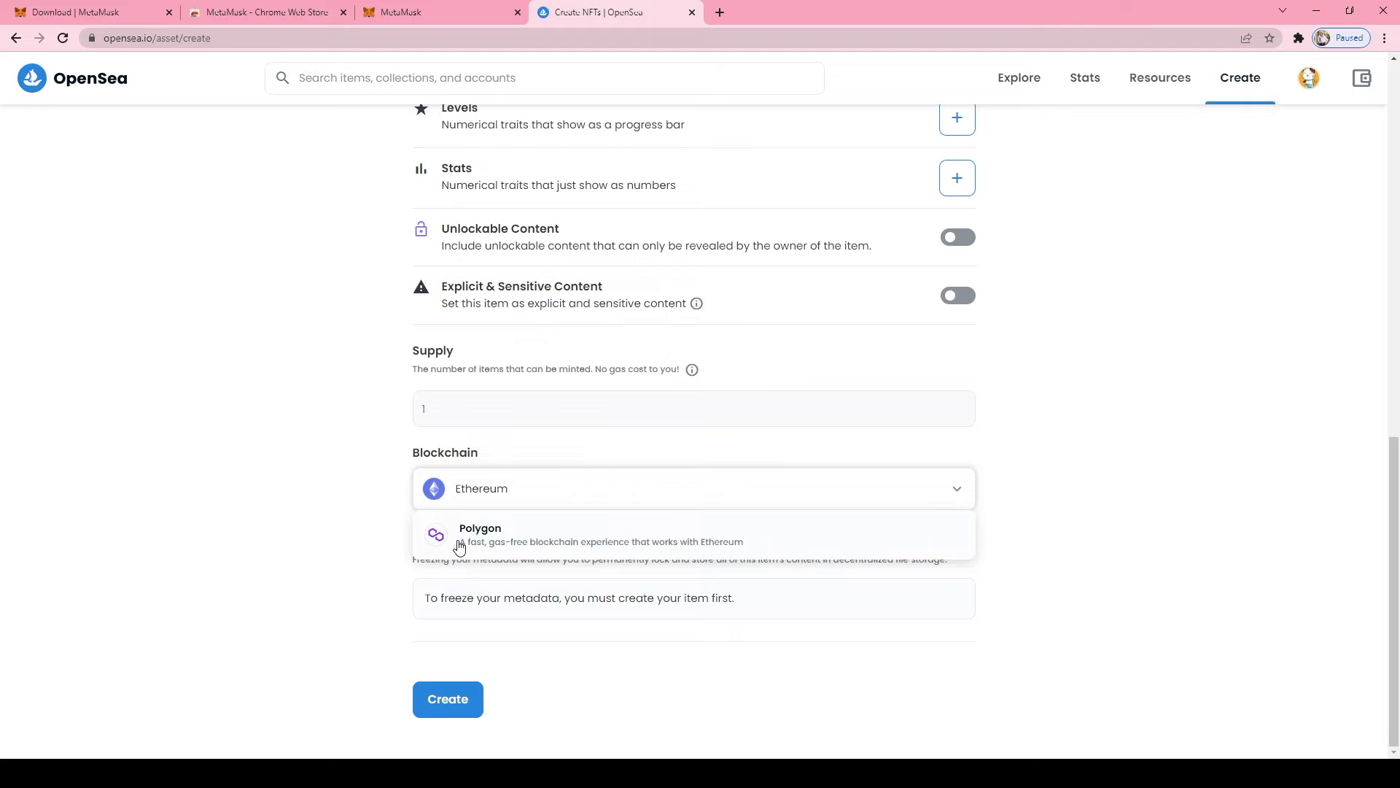
left_click(459, 545)
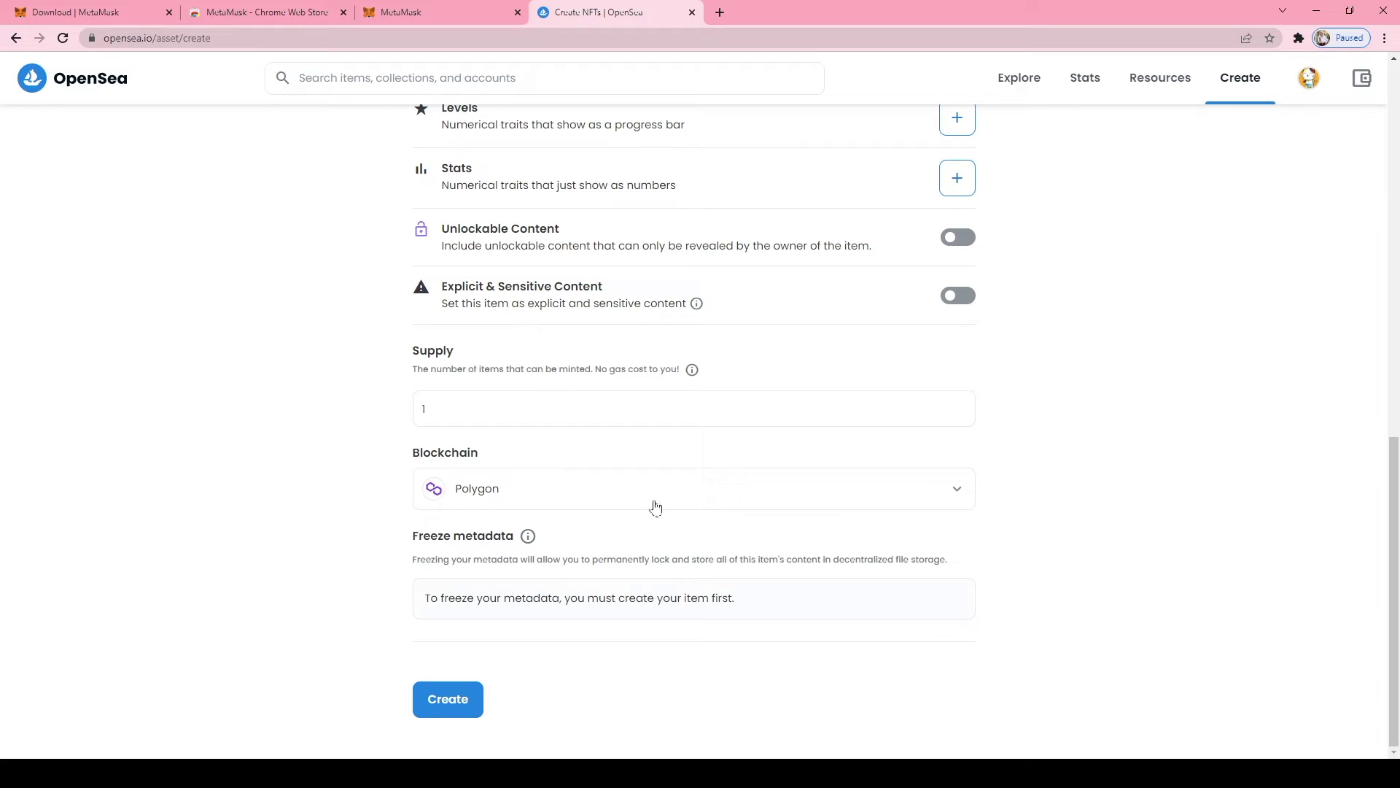
left_click(956, 502)
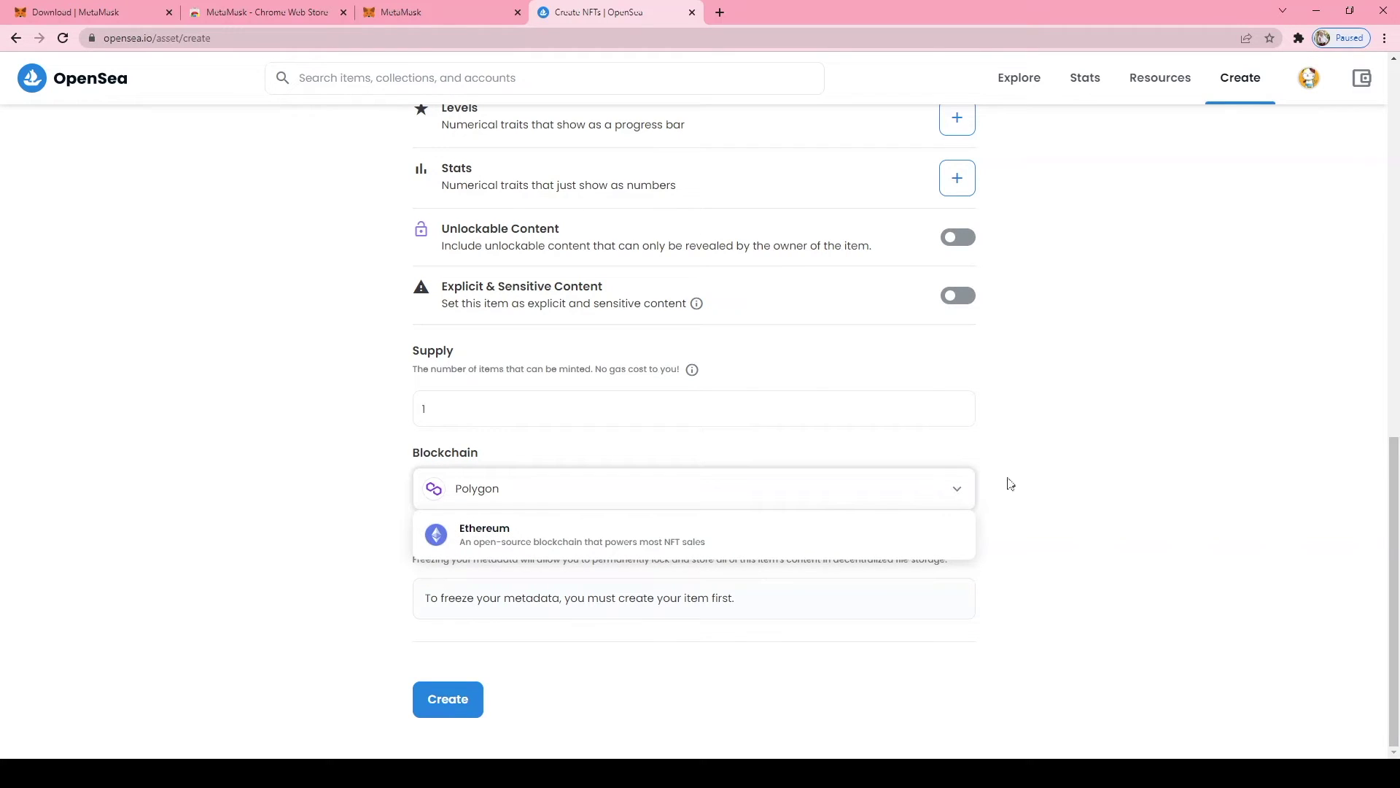
left_click(887, 543)
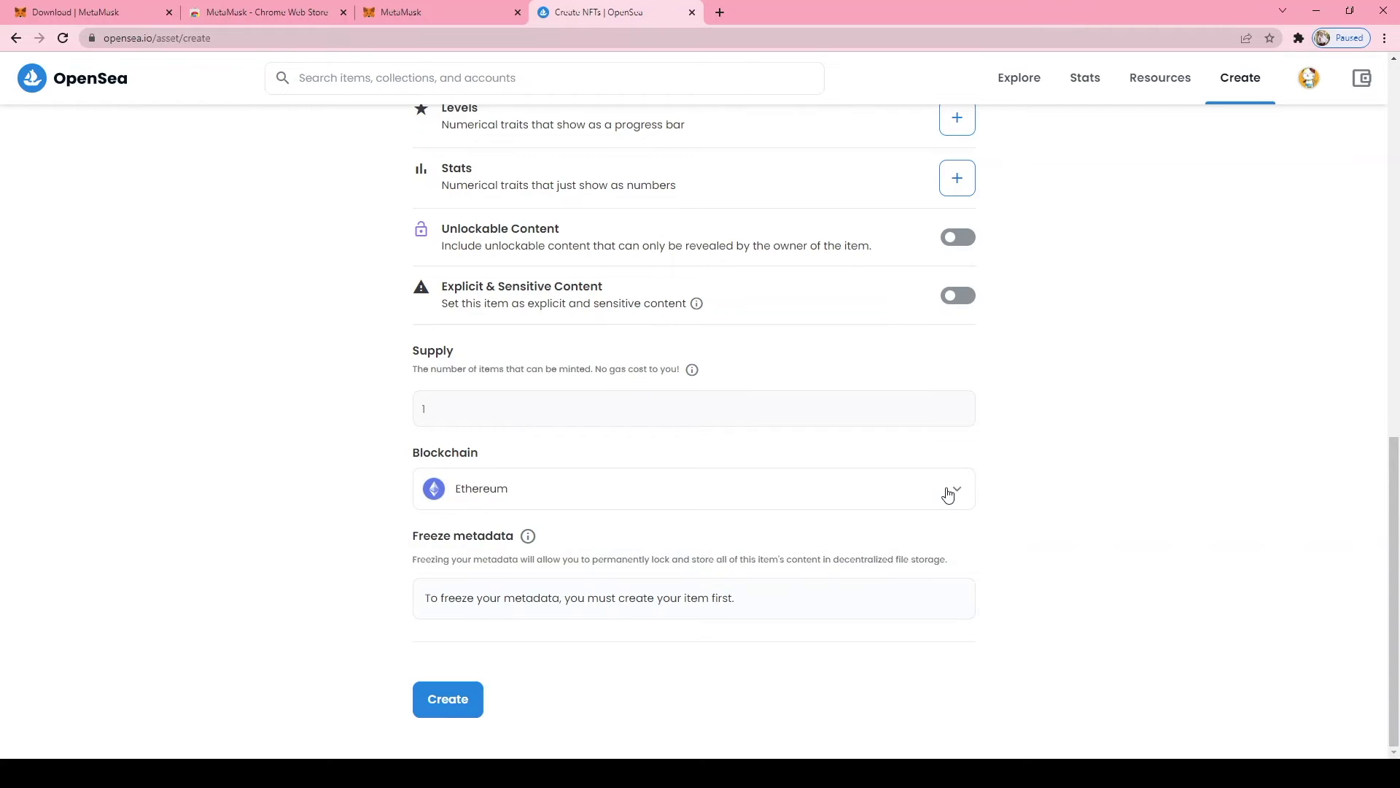
left_click(948, 492)
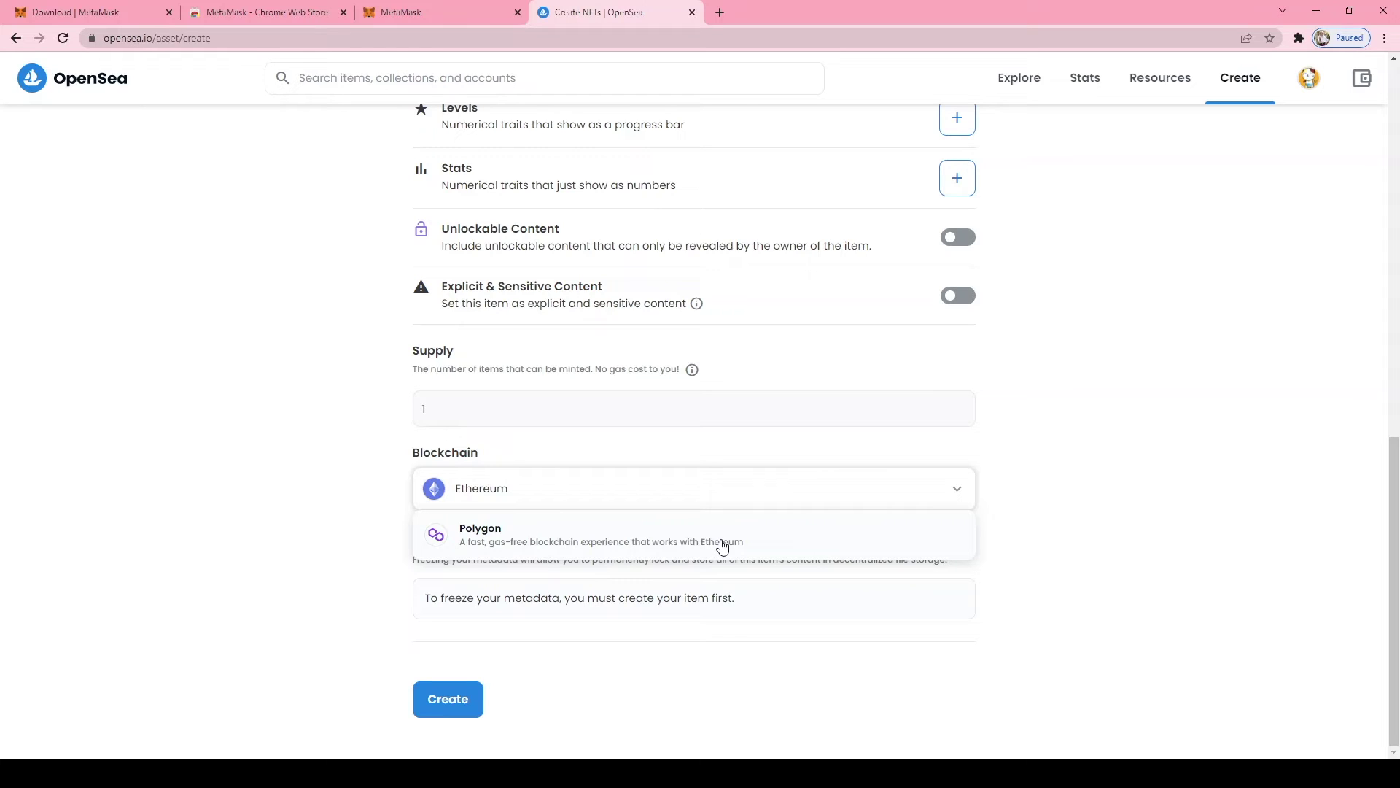
left_click(538, 531)
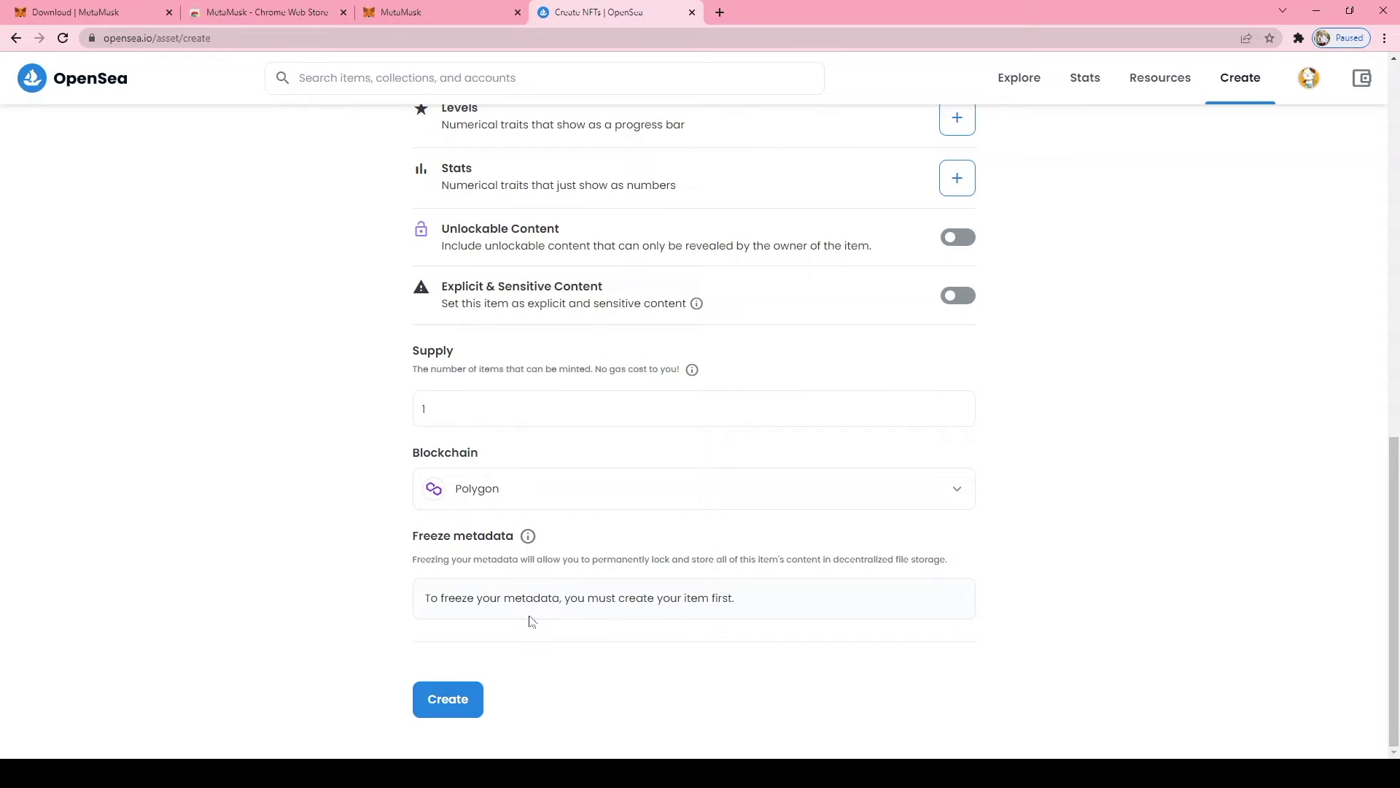
Create the Mari The Cat item with supply 1 on Polygon
left_click(462, 706)
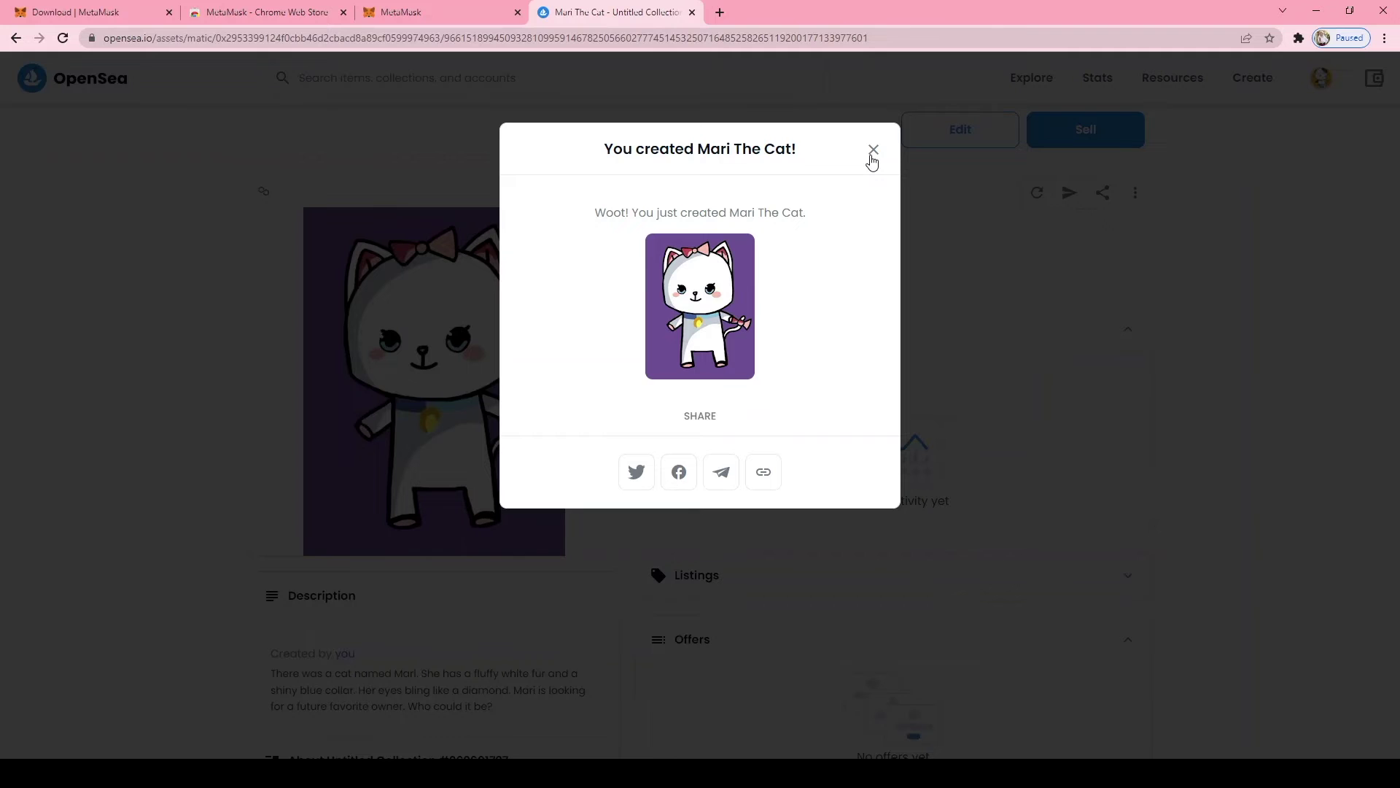
Close the creation message and expand Details to confirm the ERC-1155 Polygon token
left_click(873, 151)
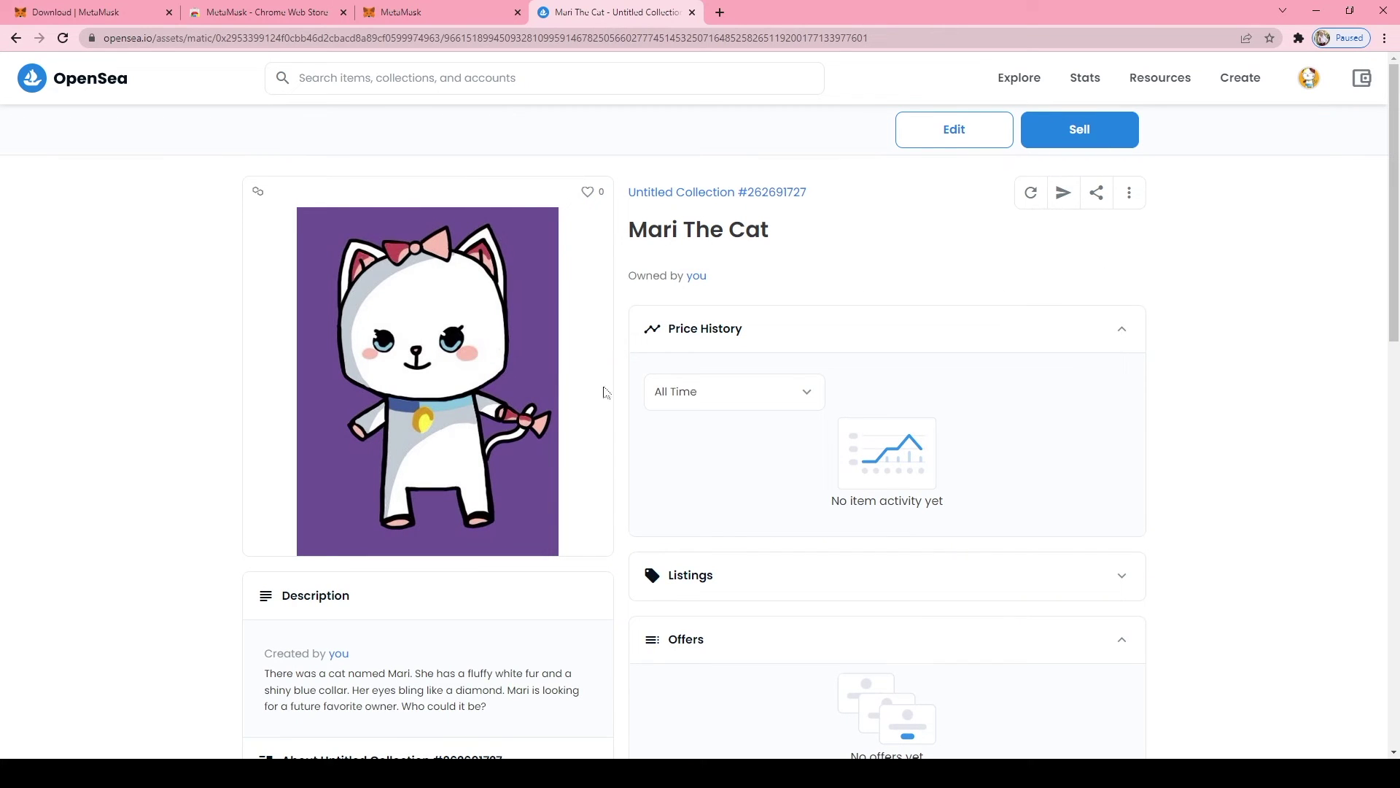
scroll(382, 435, "down", 2)
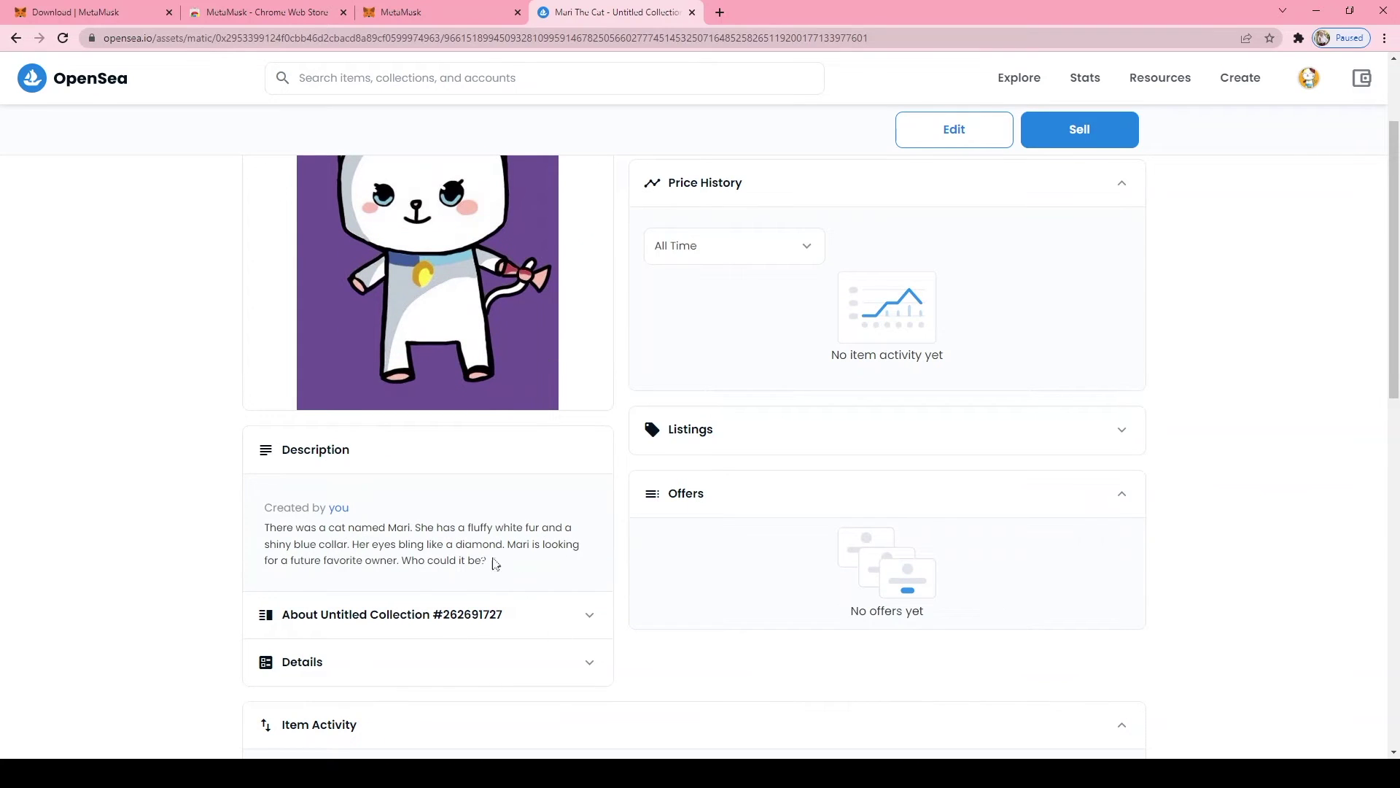
scroll(375, 645, "down", 4)
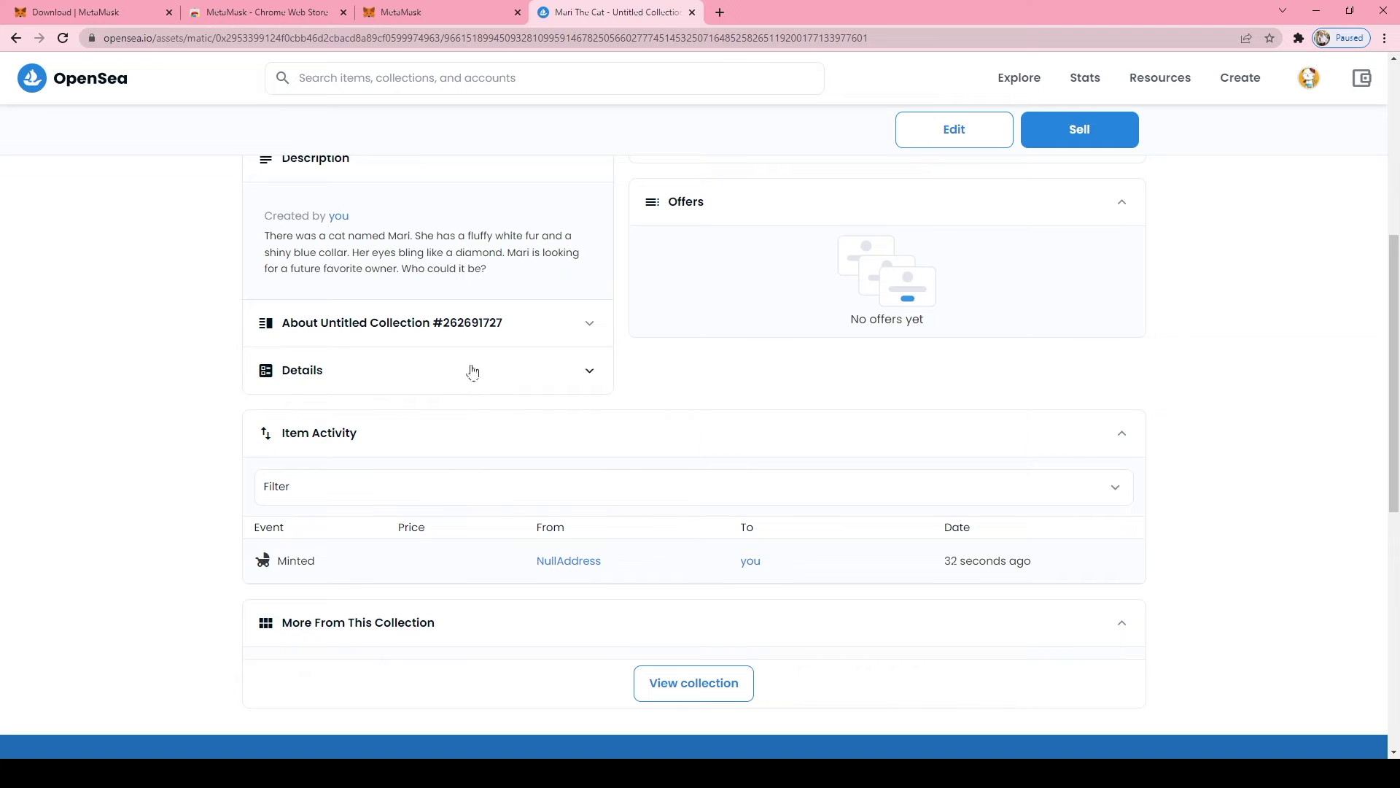
left_click(593, 371)
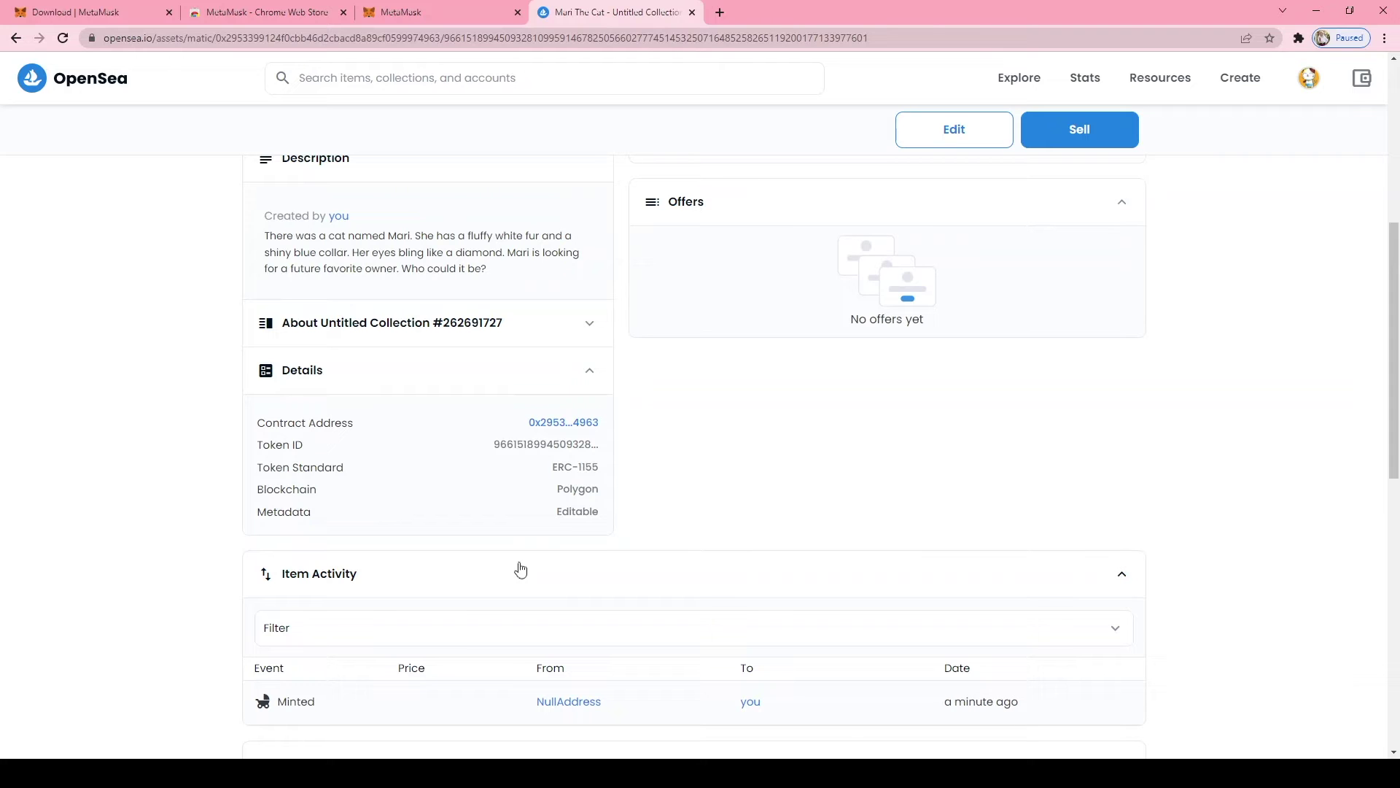
scroll(685, 445, "down", 2)
scroll(685, 445, "up", 1)
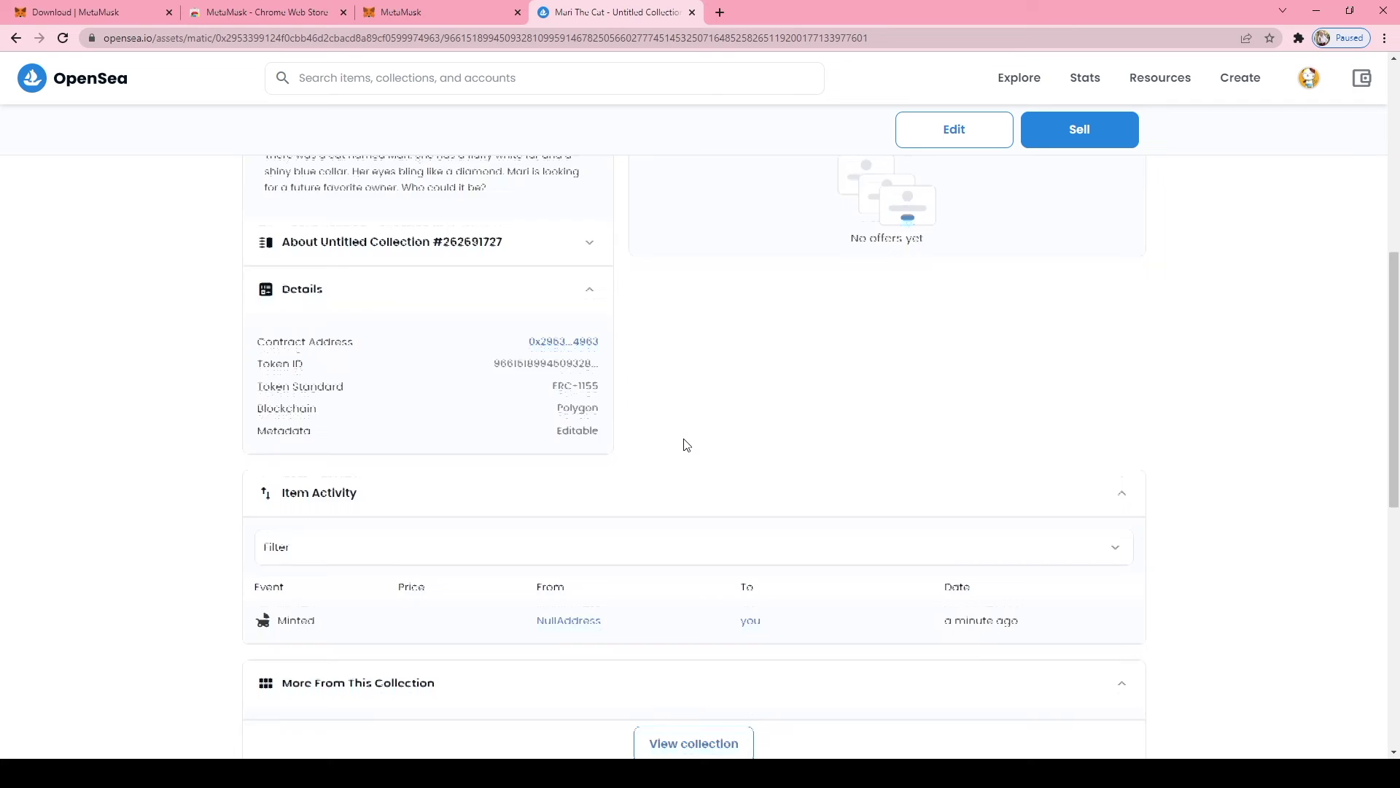
scroll(686, 445, "up", 7)
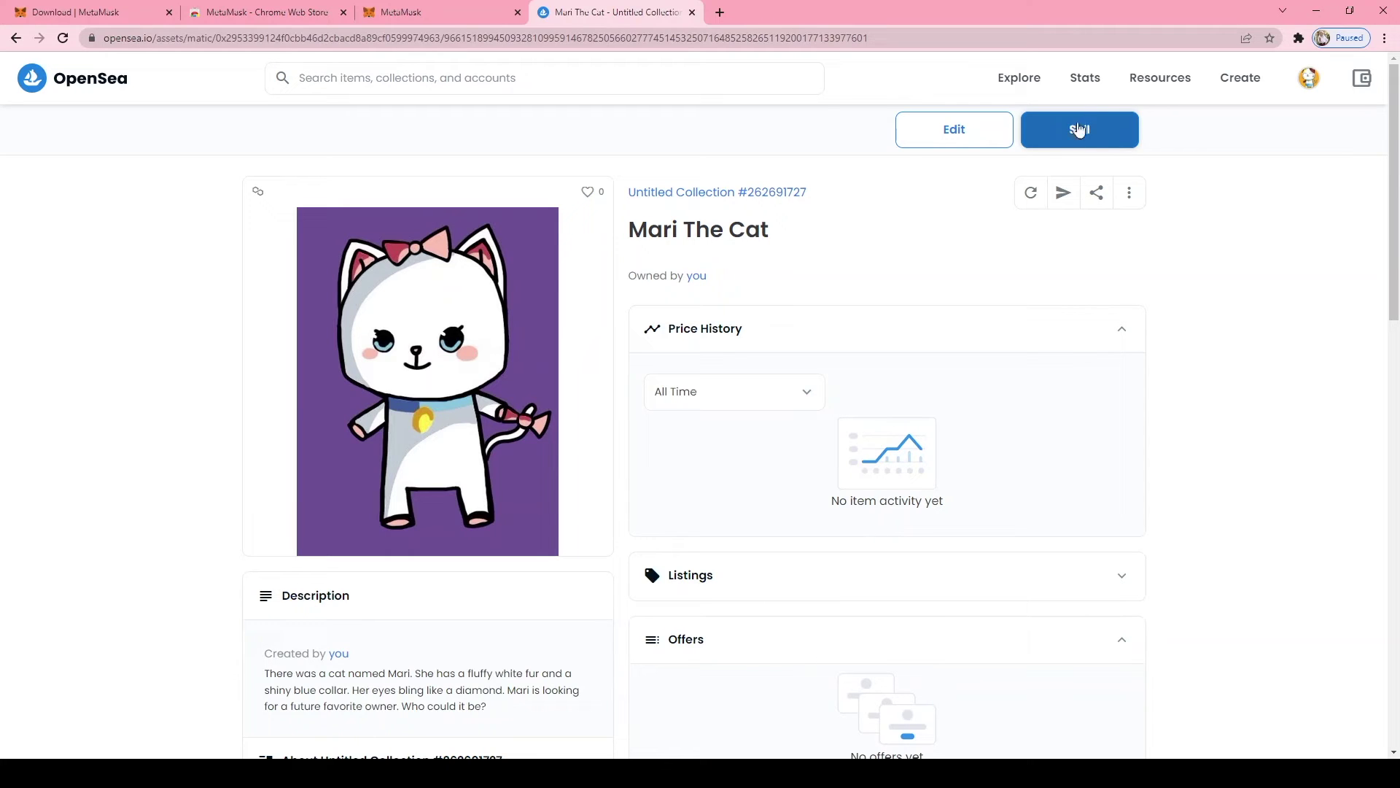
Start listing Mari The Cat for sale, try a 0.1 ETH price, then clear the price field
left_click(1090, 149)
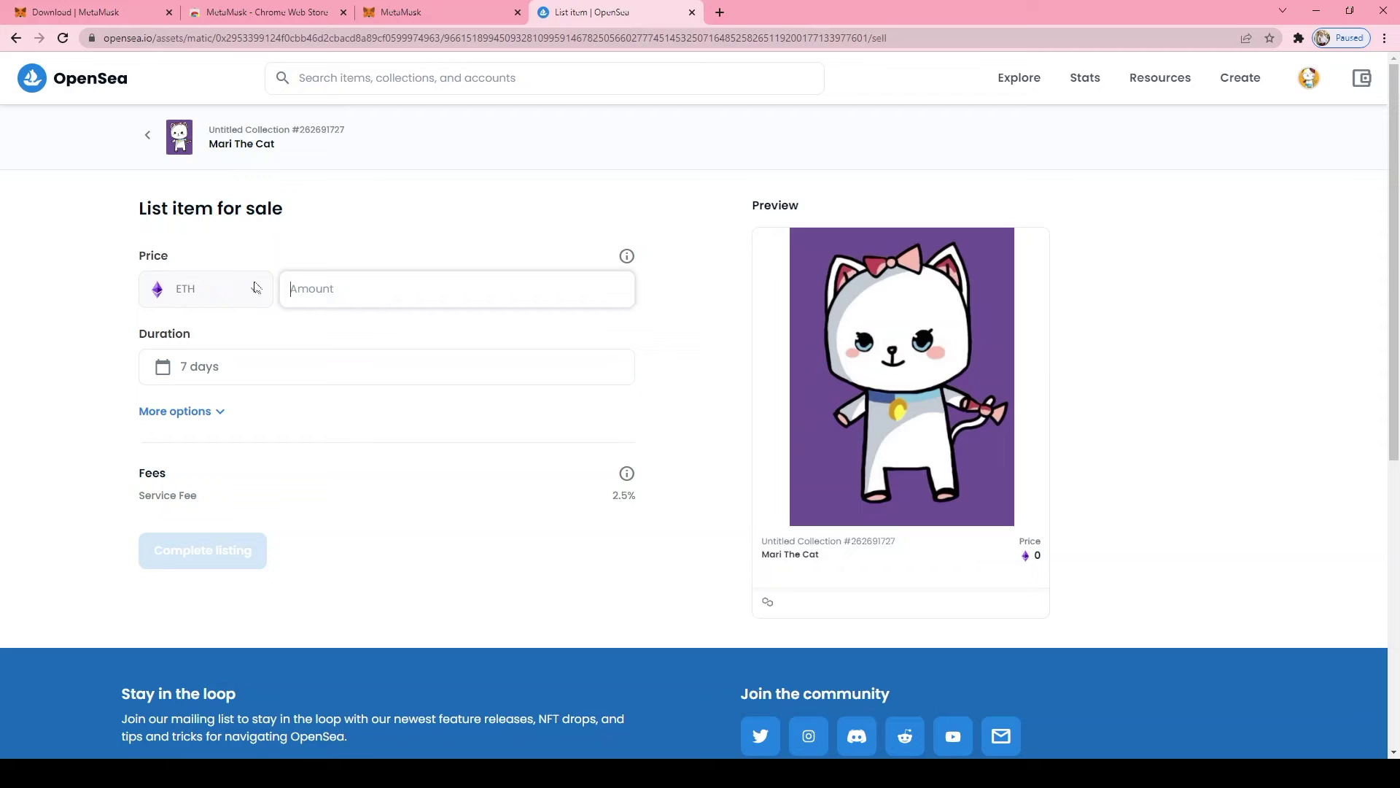
type("0.1")
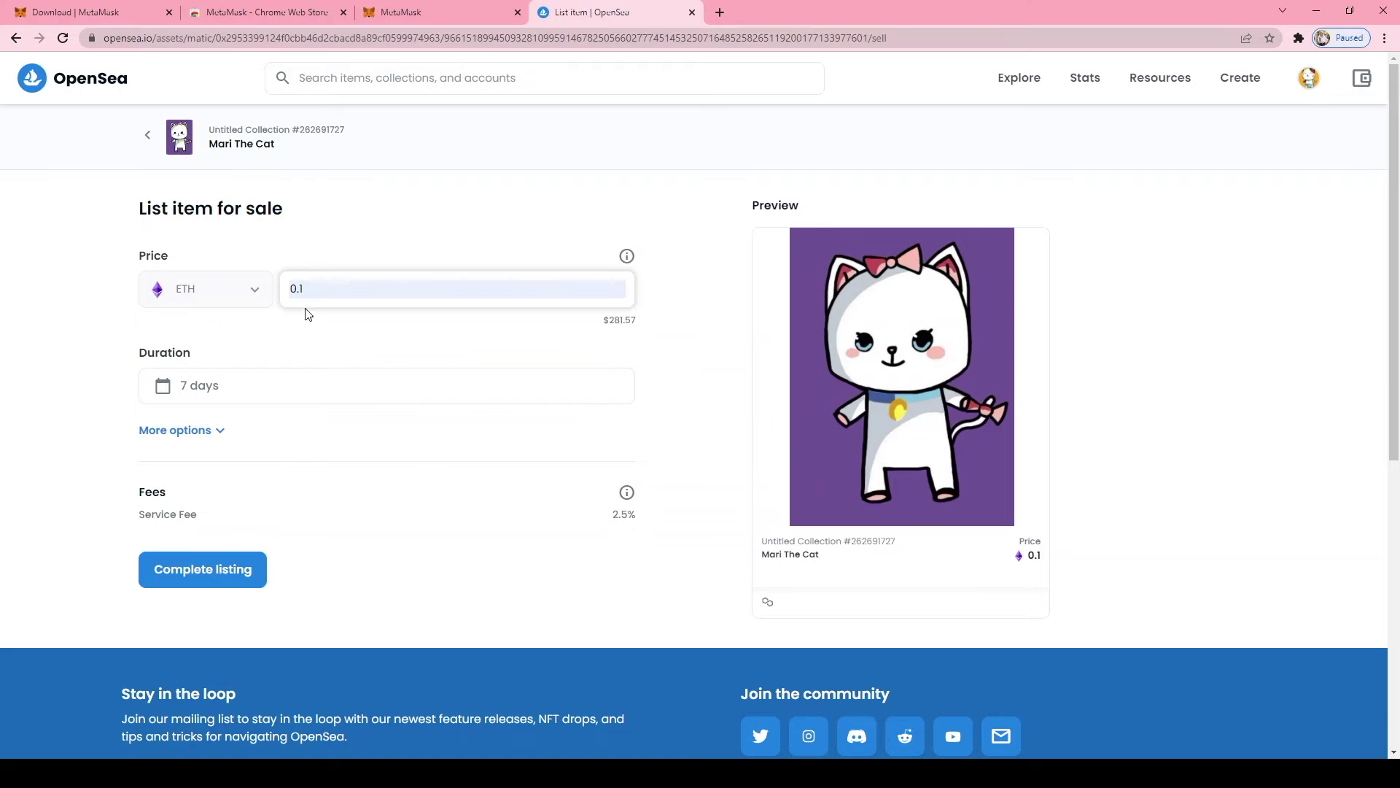
left_click(250, 292)
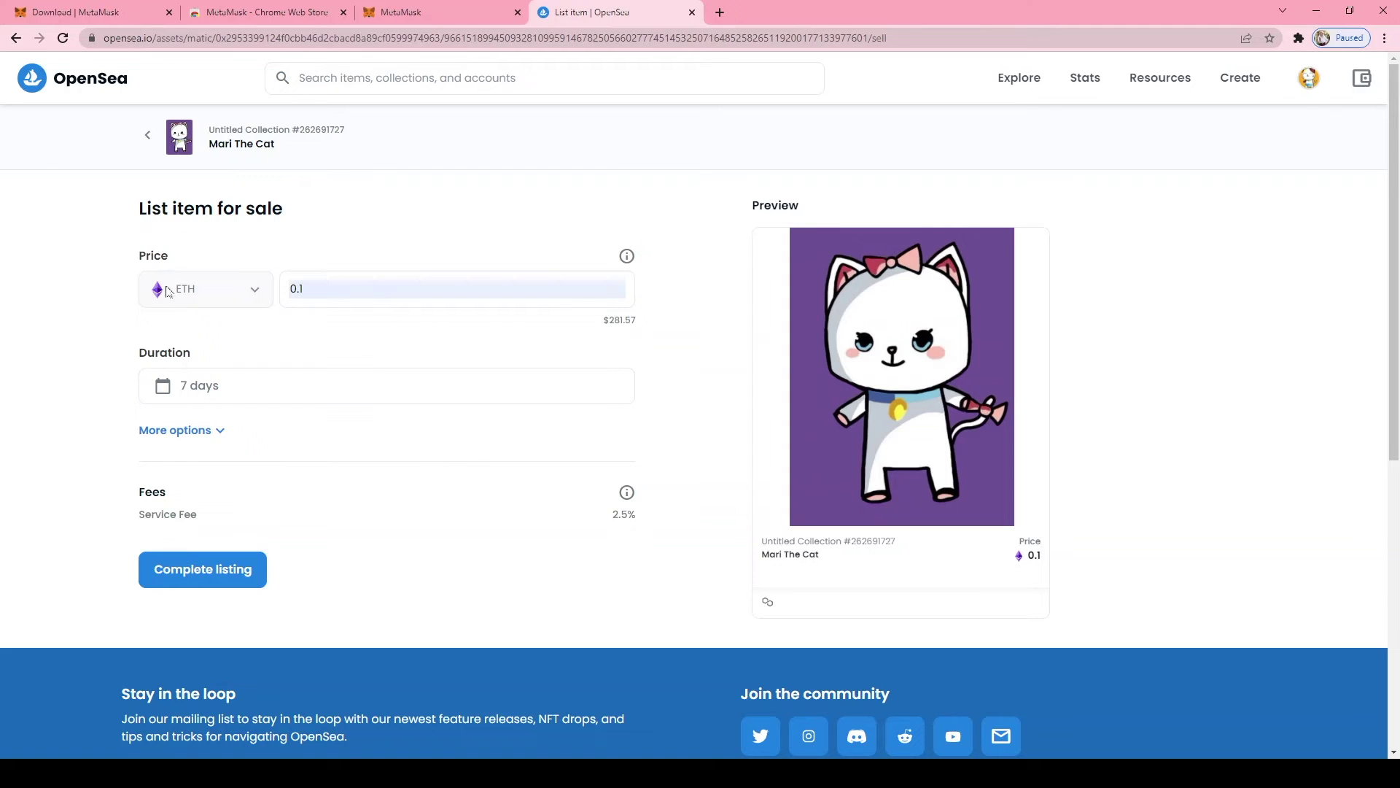
left_click(311, 285)
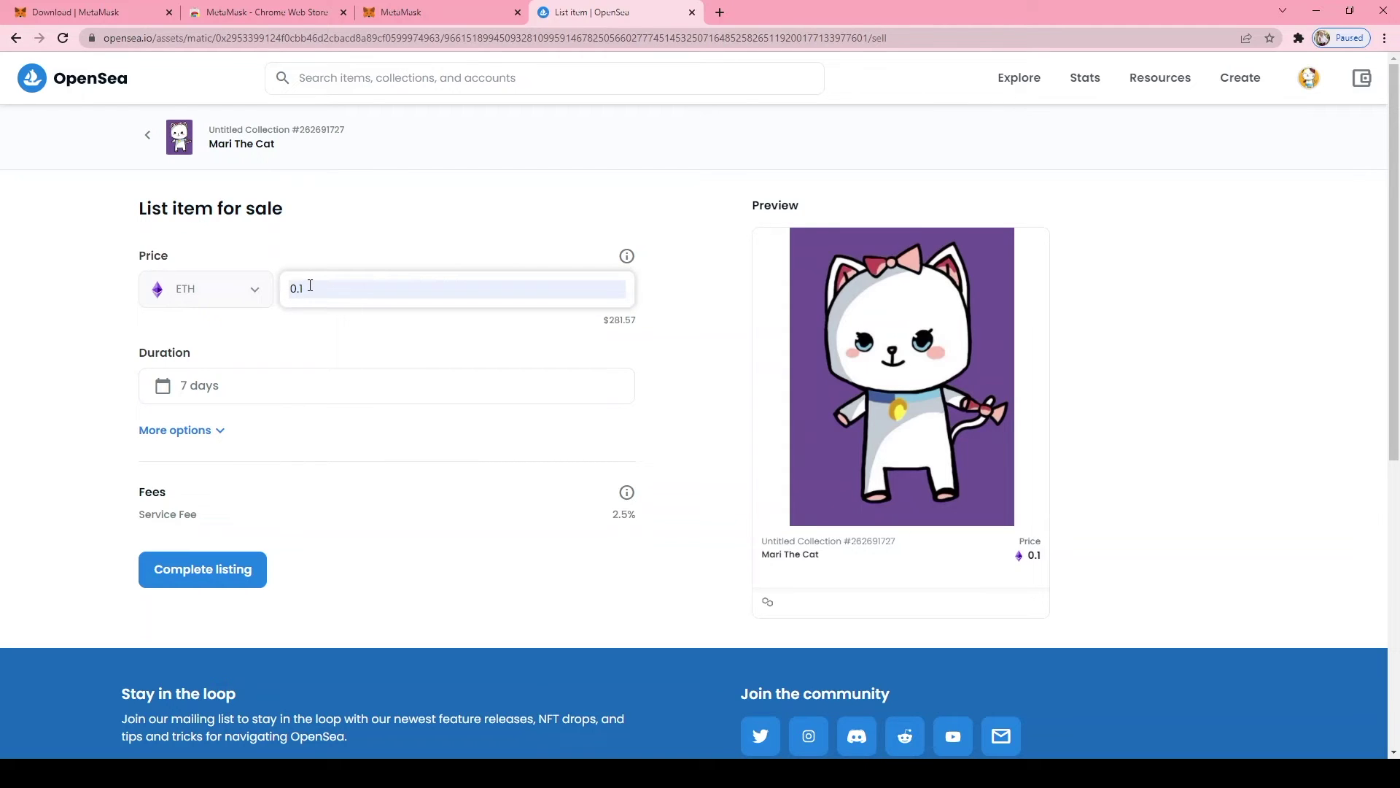
key("BackSpace")
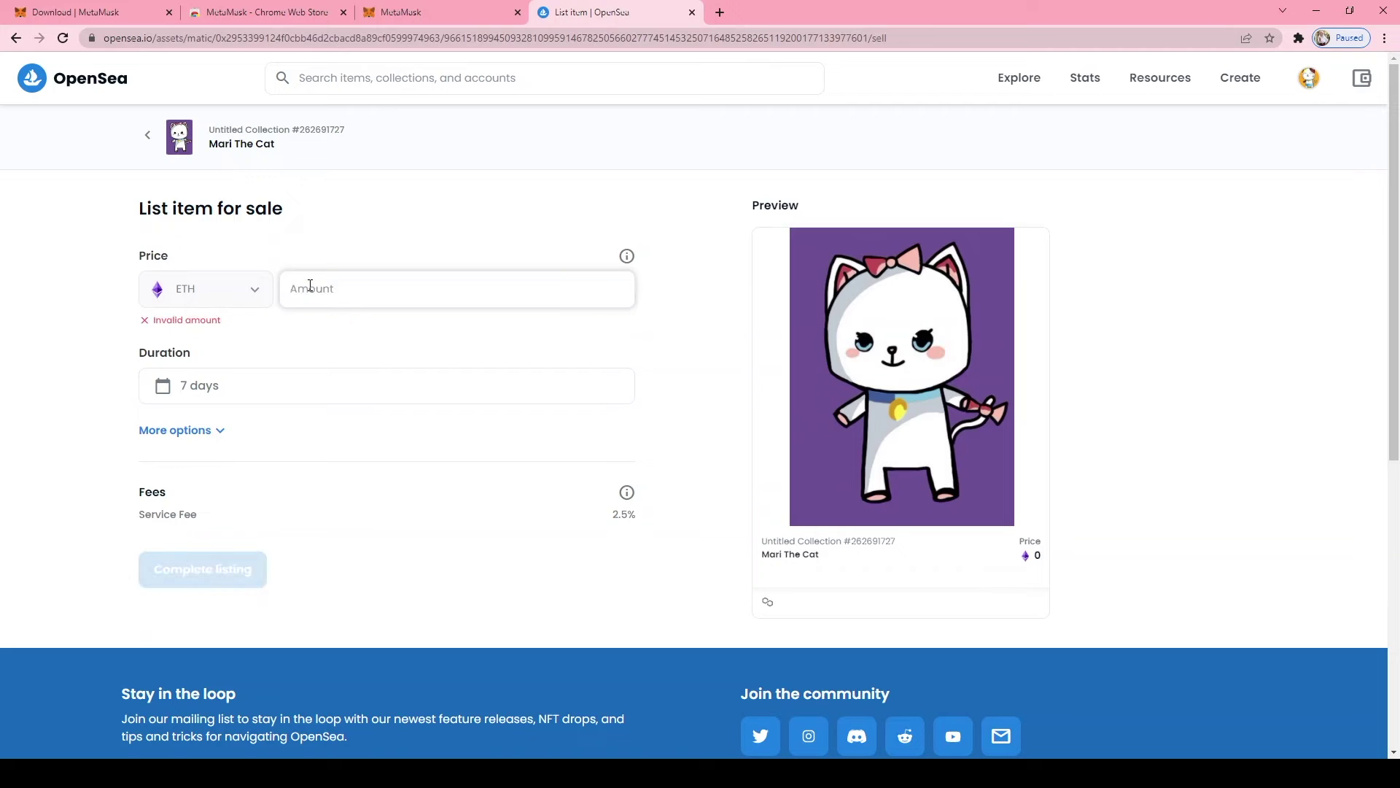
Set the listing price to 0.1 ETH (about $281.57) and show the 7-day duration range options
type("10")
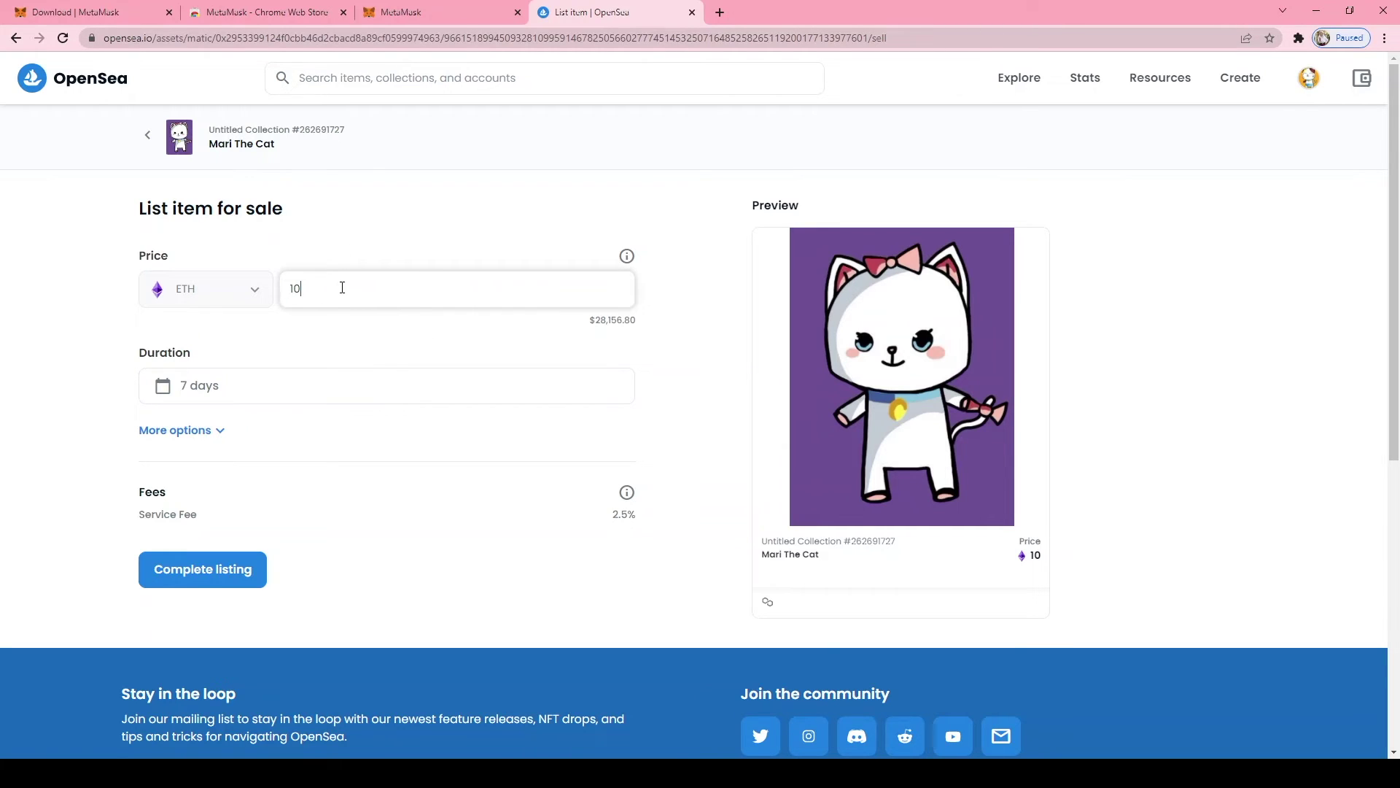
key("BackSpace")
key("BackSpace")
type("0.1")
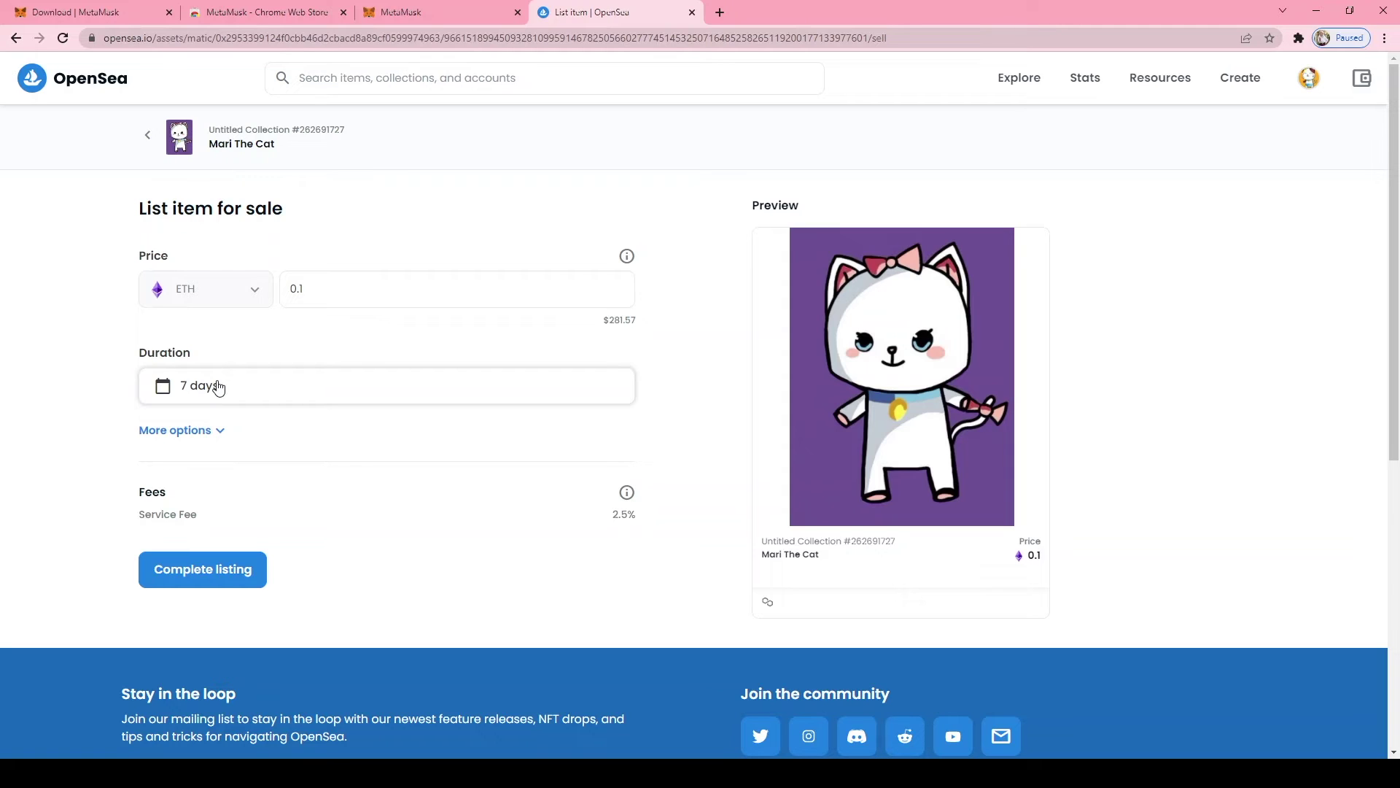
left_click(219, 387)
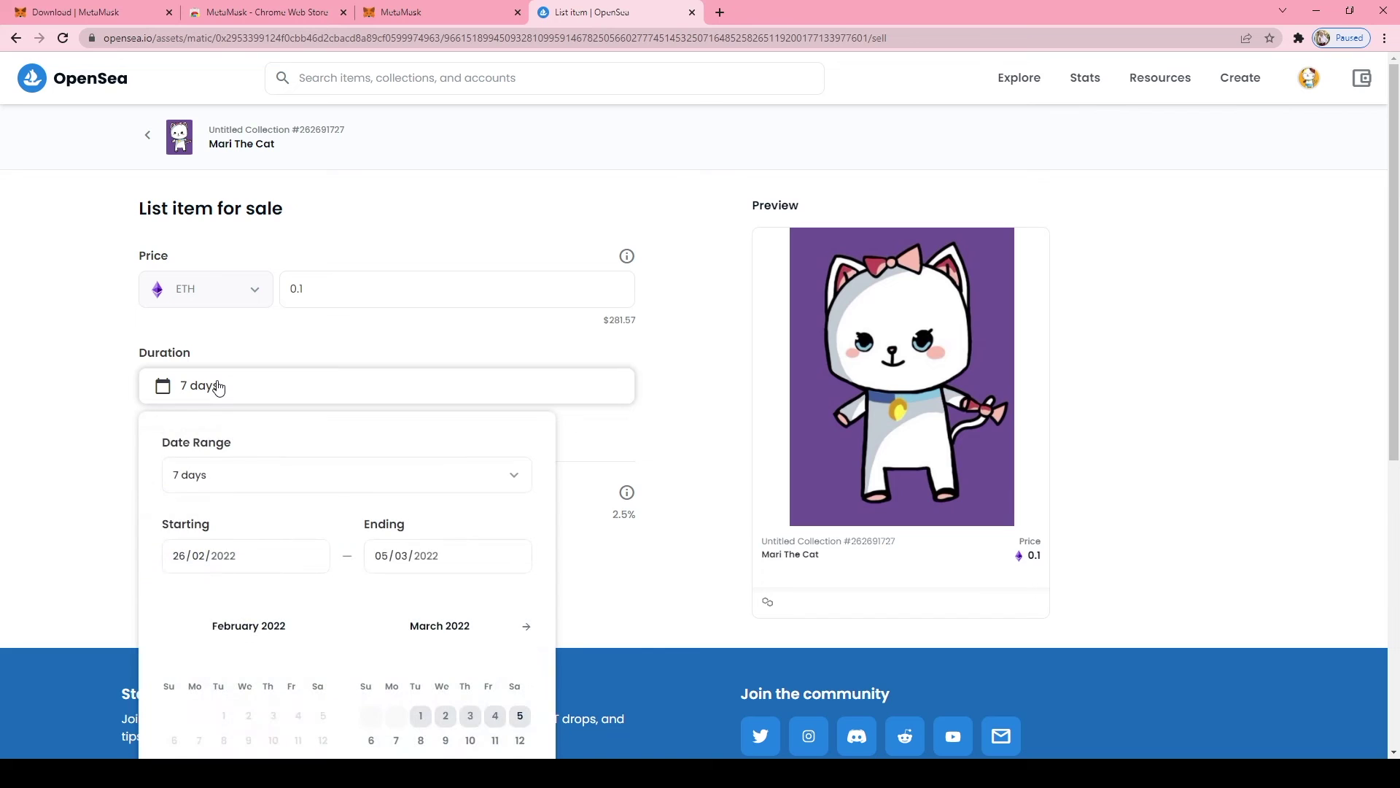